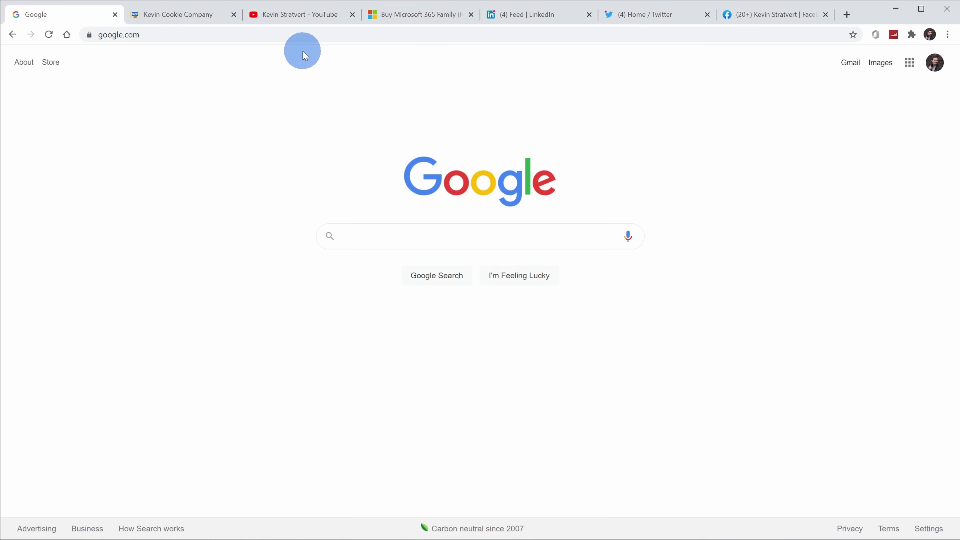
# Move the Kevin Cookie Company tab to the first position, then switch via YouTube to Twitter.
pyautogui.moveTo(203, 22); pyautogui.dragTo(88, 23)
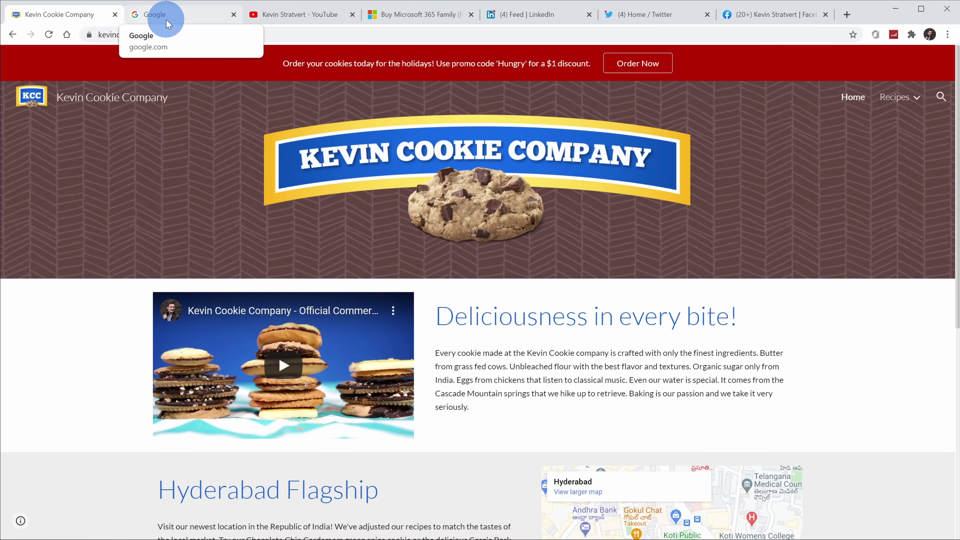
pyautogui.click(299, 17)
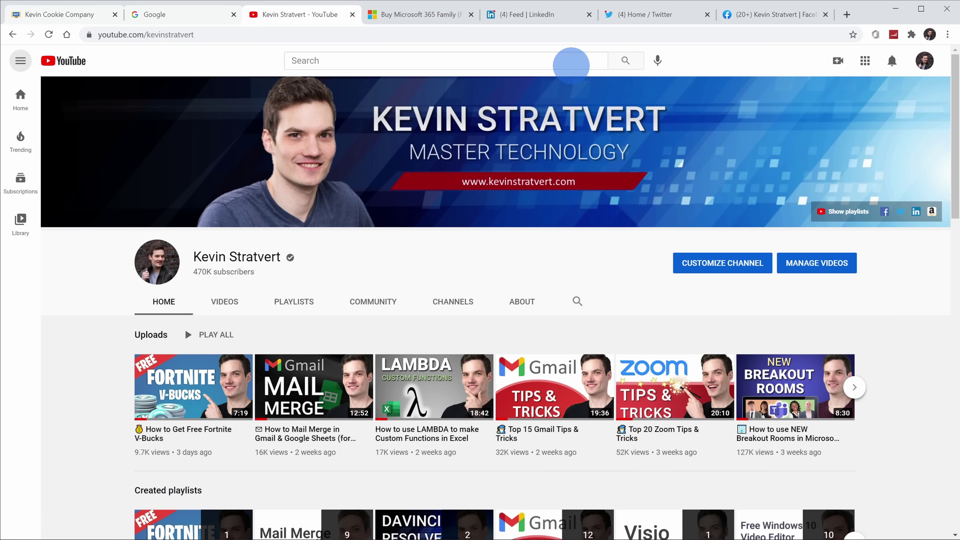
pyautogui.click(651, 19)
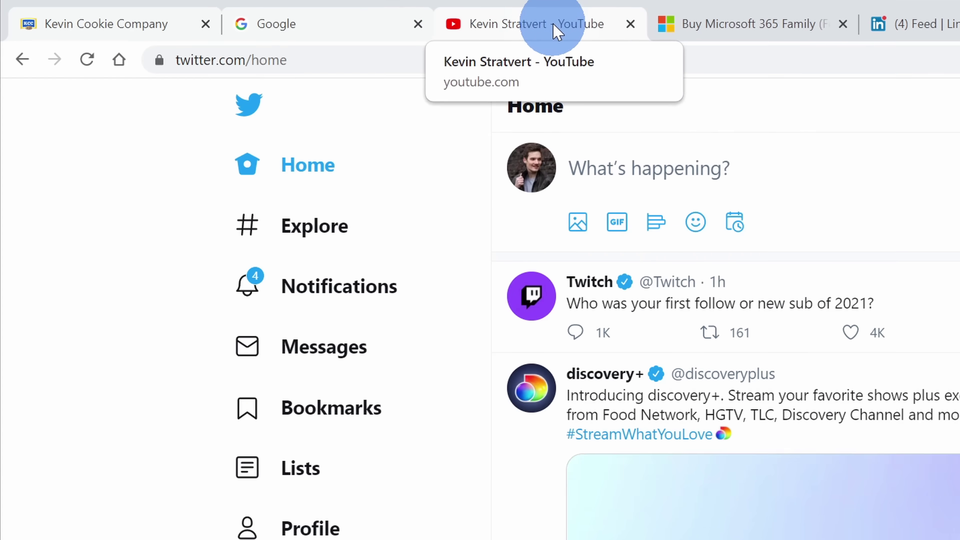
pyautogui.rightClick(310, 17)
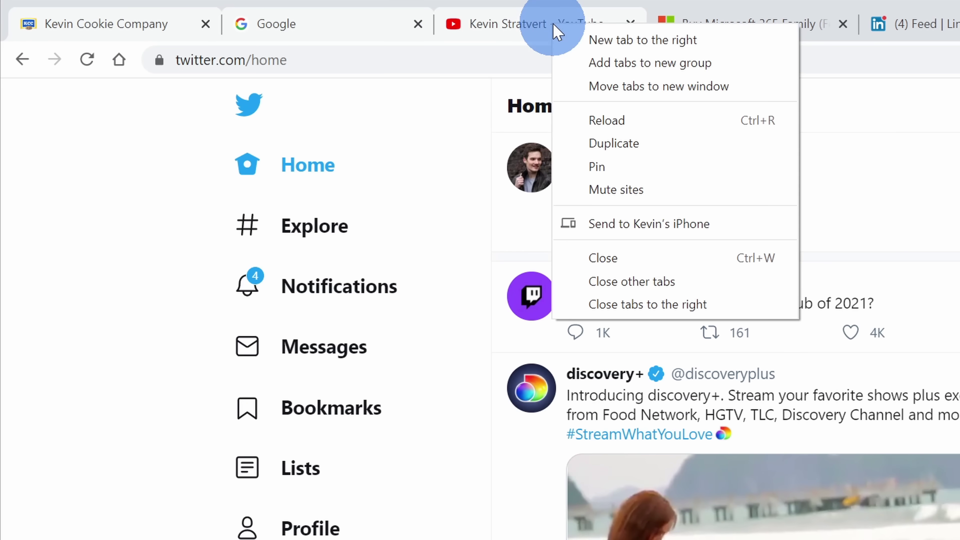
# Put the selected tabs into a new group named 'Random Group' coloured green.
pyautogui.click(648, 65)
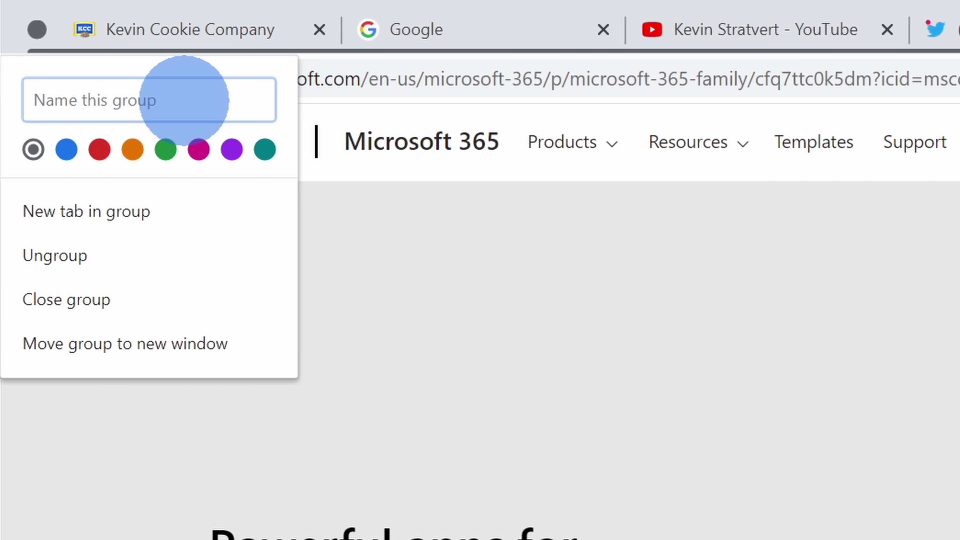
pyautogui.write('Random Group')
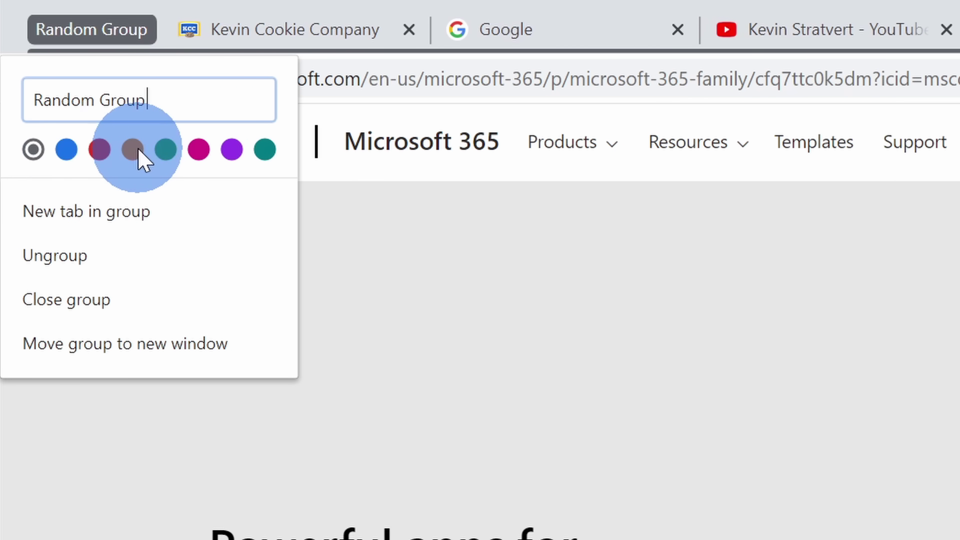
pyautogui.click(166, 150)
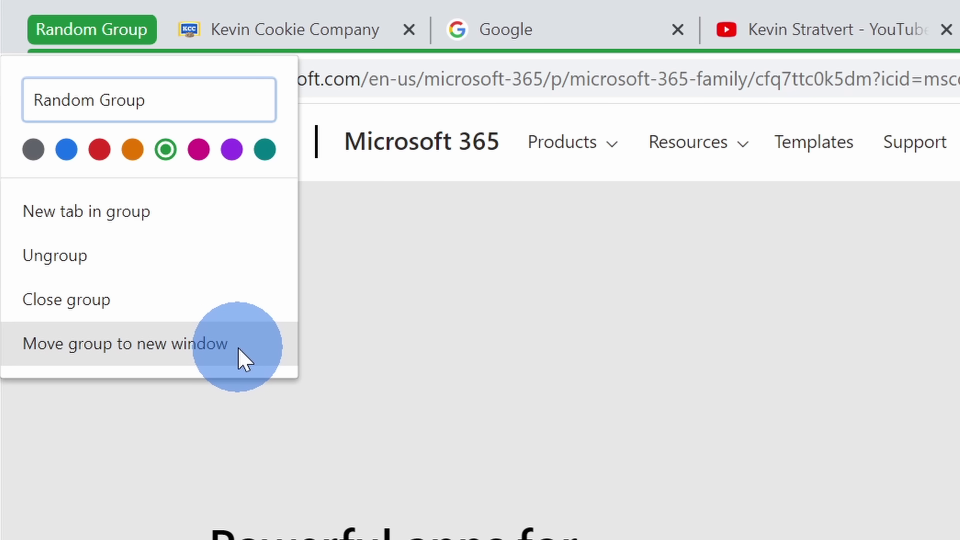
# Close the group editor, then expand and collapse Random Group.
pyautogui.click(442, 329)
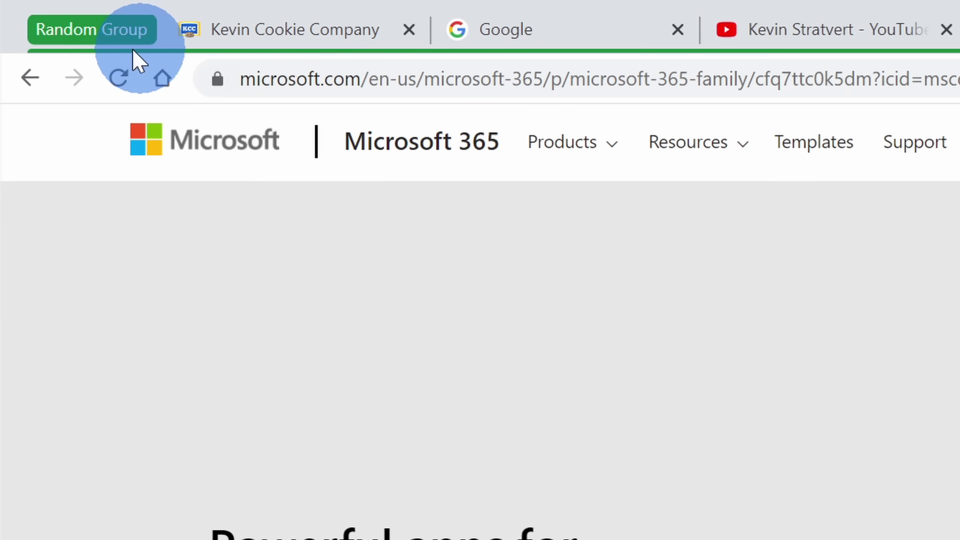
pyautogui.click(78, 41)
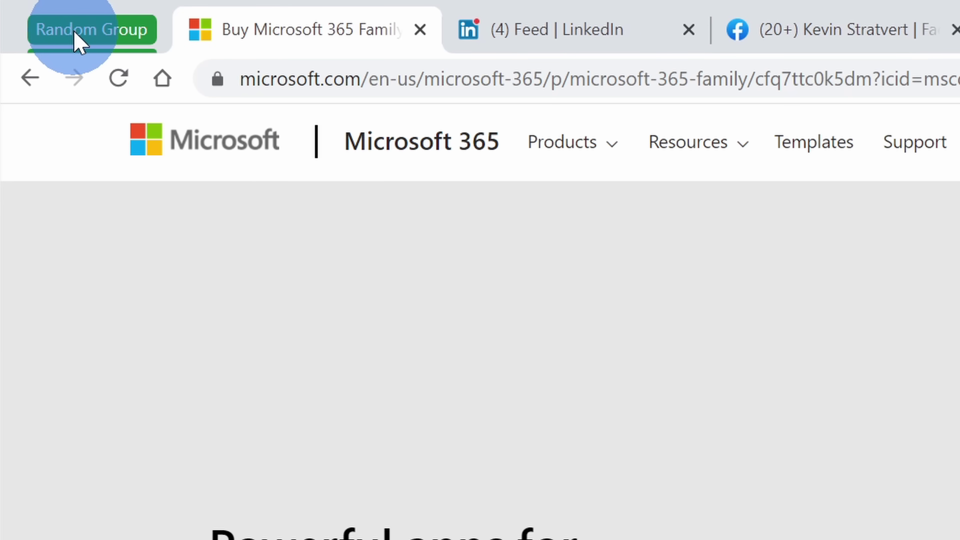
pyautogui.click(100, 36)
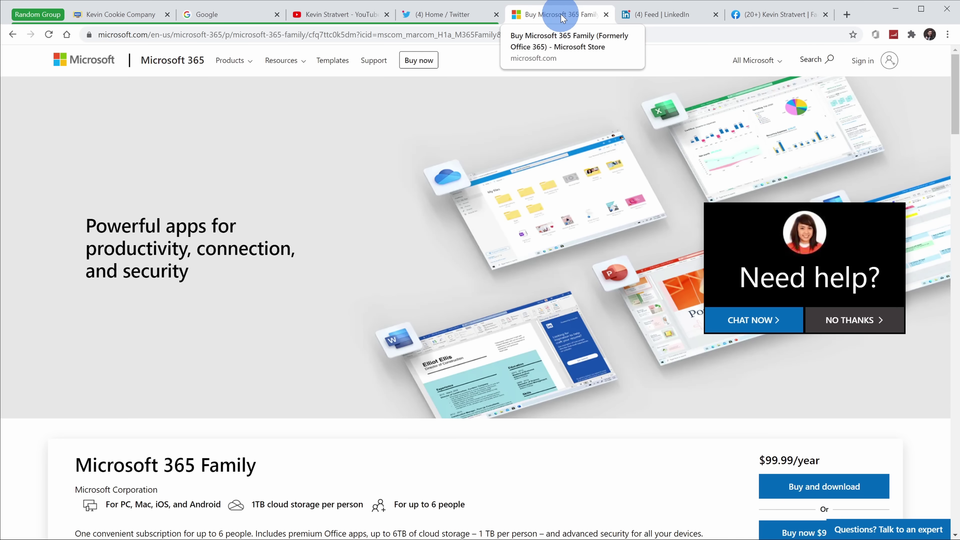
# Move the Microsoft 365 tab so it sits between LinkedIn and Facebook.
pyautogui.click(571, 16)
pyautogui.moveTo(570, 16); pyautogui.dragTo(453, 24)
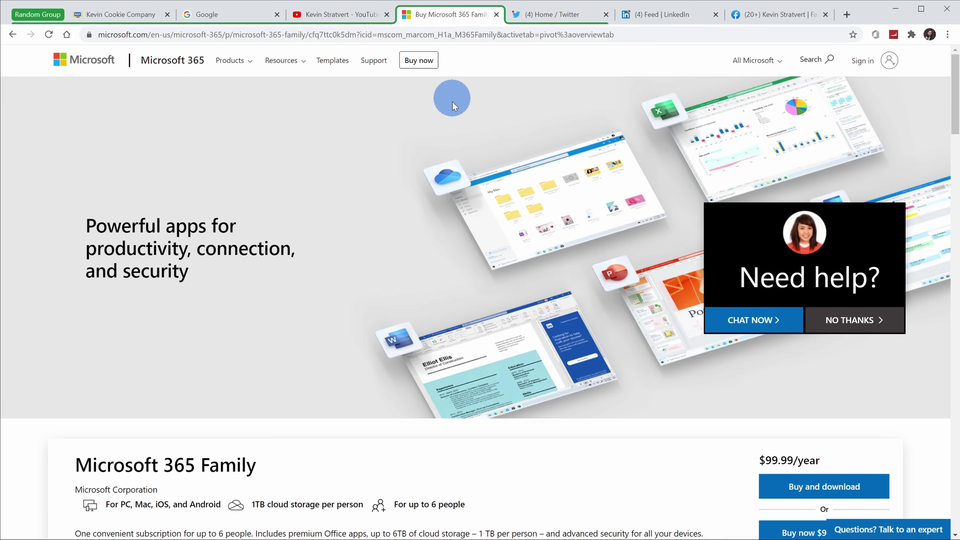
pyautogui.click(467, 20)
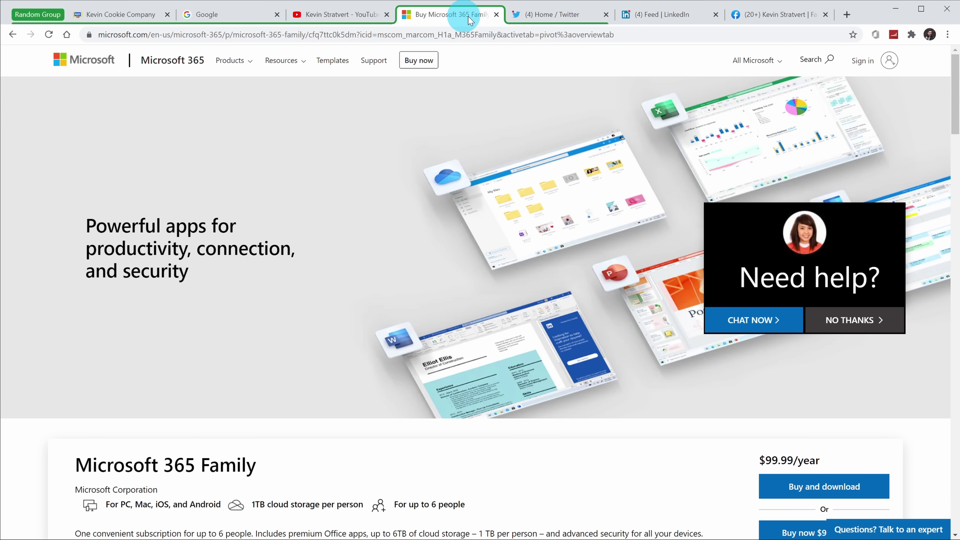
pyautogui.moveTo(469, 20); pyautogui.dragTo(692, 13)
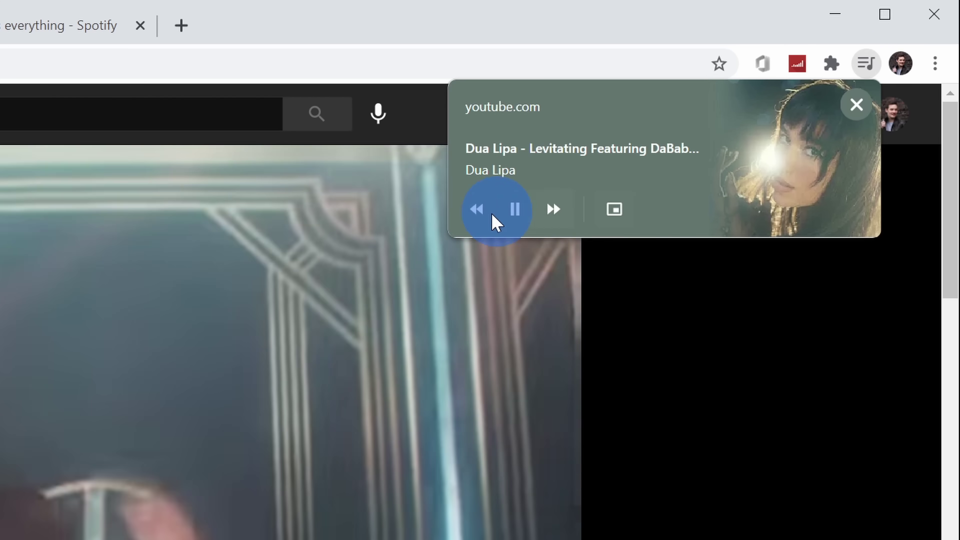
# Open the Global Media Controls panel showing the Dua Lipa 'Levitating' video.
pyautogui.click(514, 212)
# Pause, seek forward and back, then pop the Dua Lipa video into picture-in-picture.
pyautogui.click(514, 210)
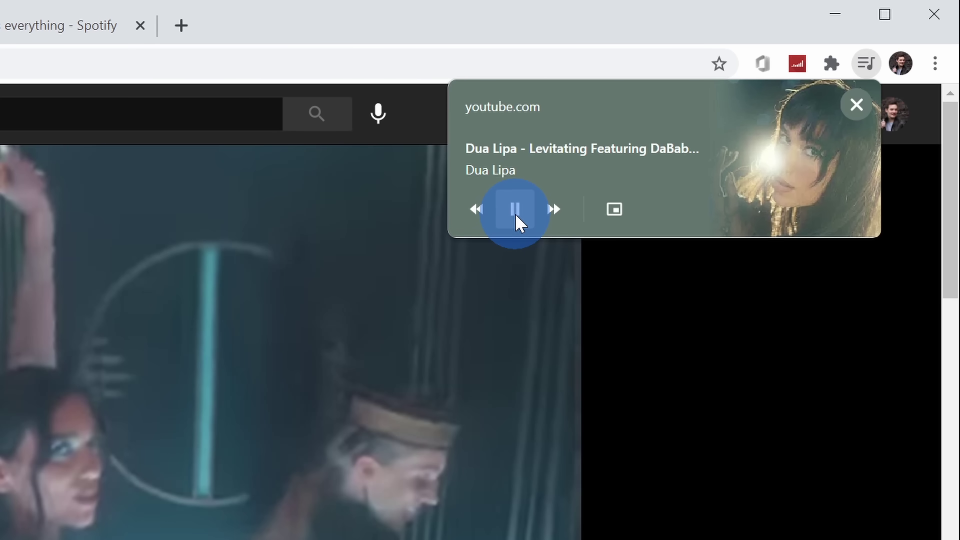
pyautogui.click(554, 208)
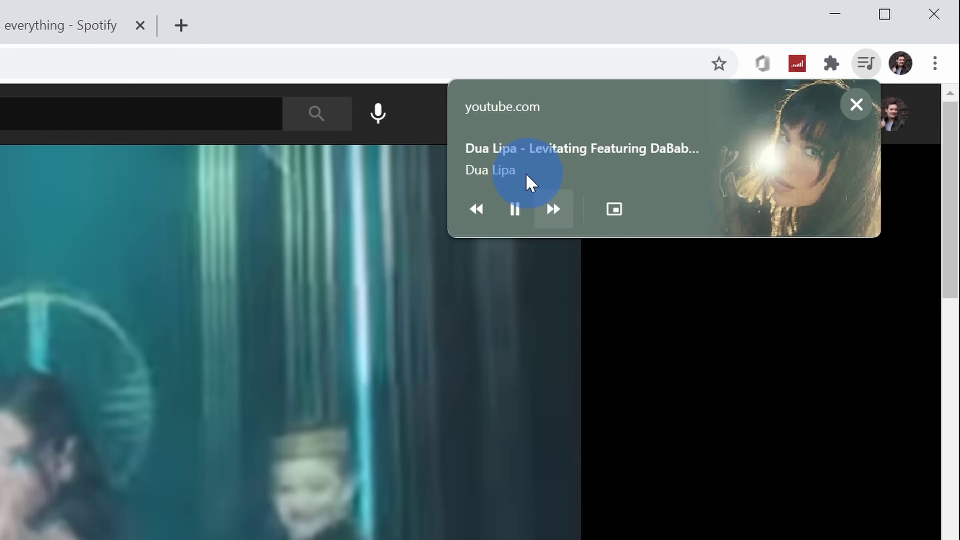
pyautogui.click(470, 222)
pyautogui.click(475, 219)
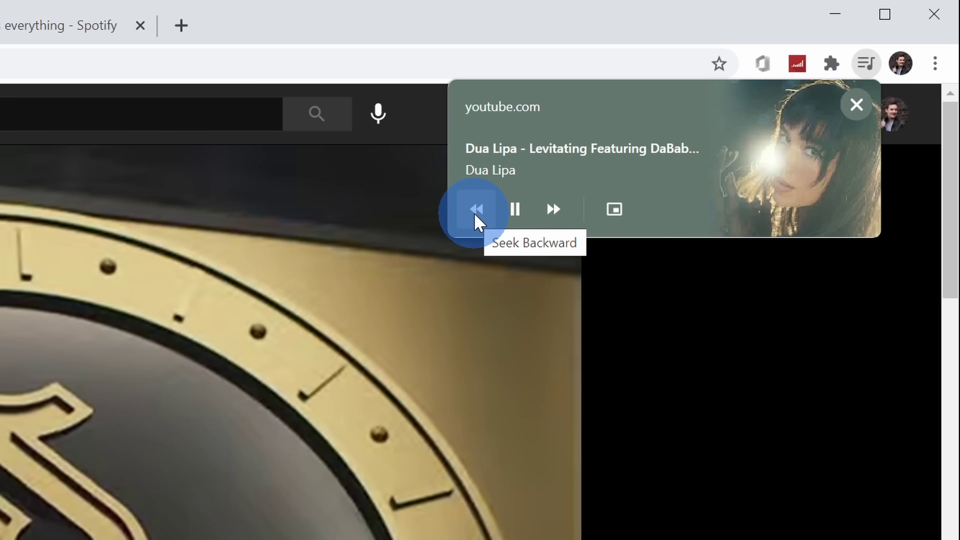
pyautogui.click(614, 211)
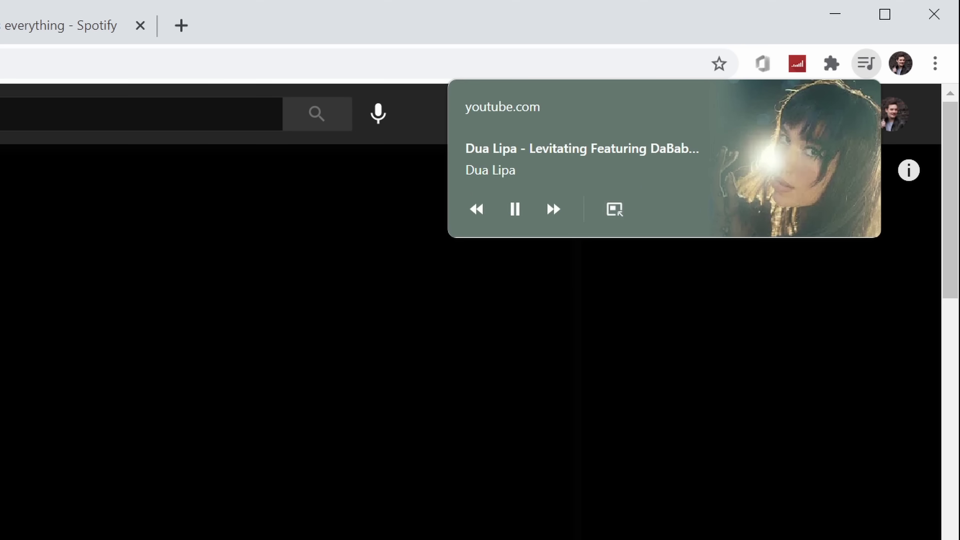
# Switch through Spotify, Facebook and Twitter, then show media controls for every playing tab.
pyautogui.click(23, 22)
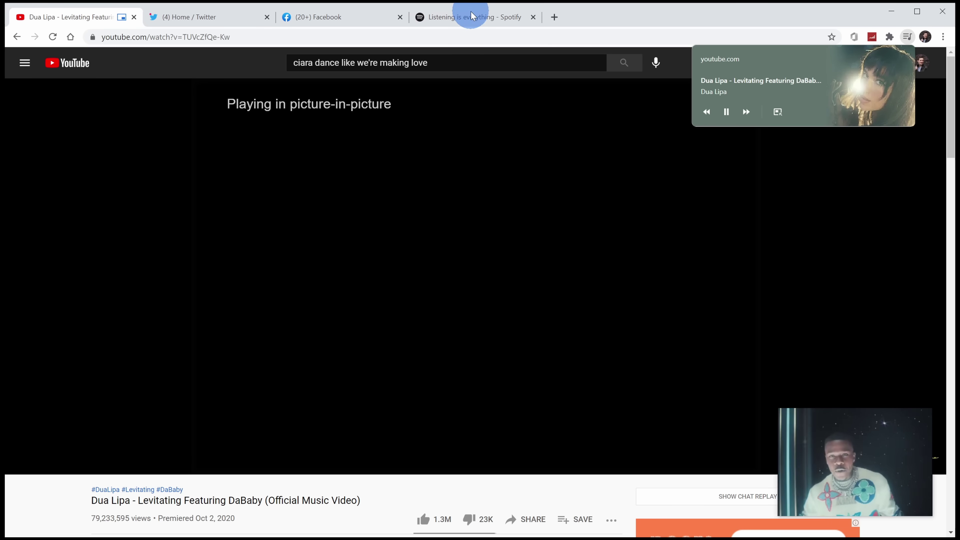
pyautogui.click(354, 17)
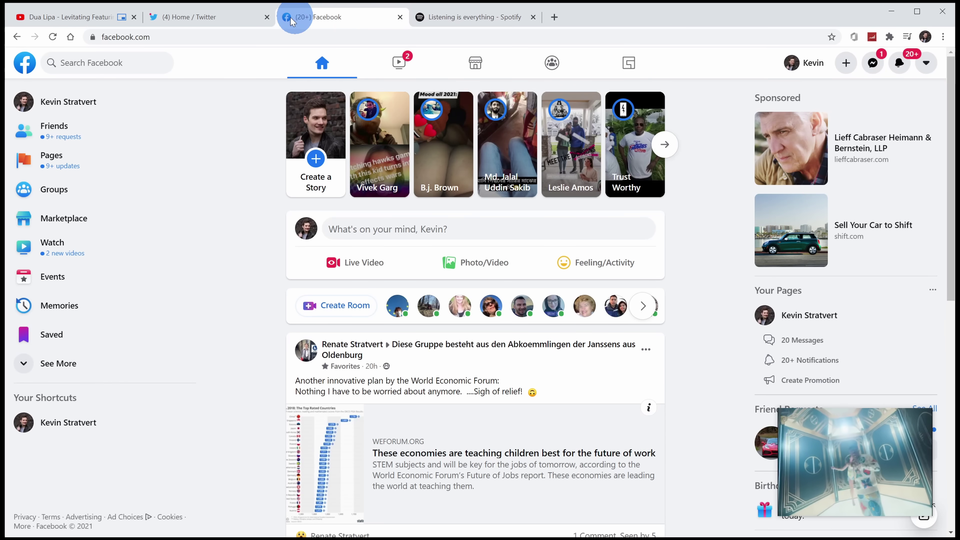
pyautogui.click(213, 19)
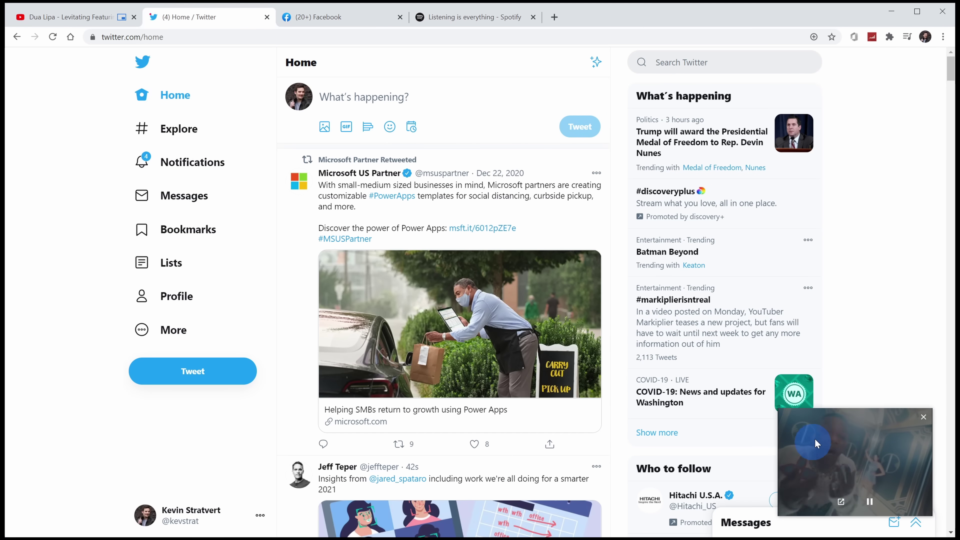
pyautogui.click(877, 453)
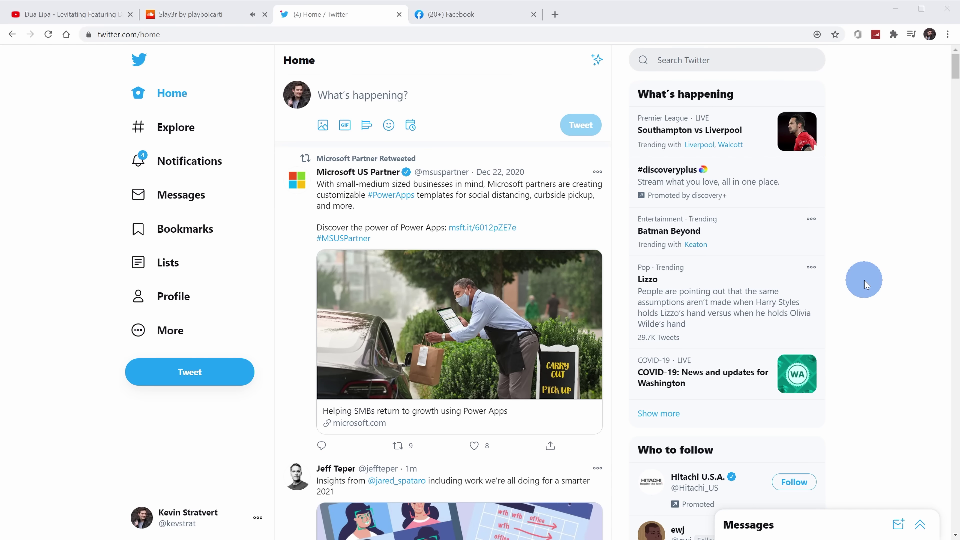
pyautogui.click(912, 34)
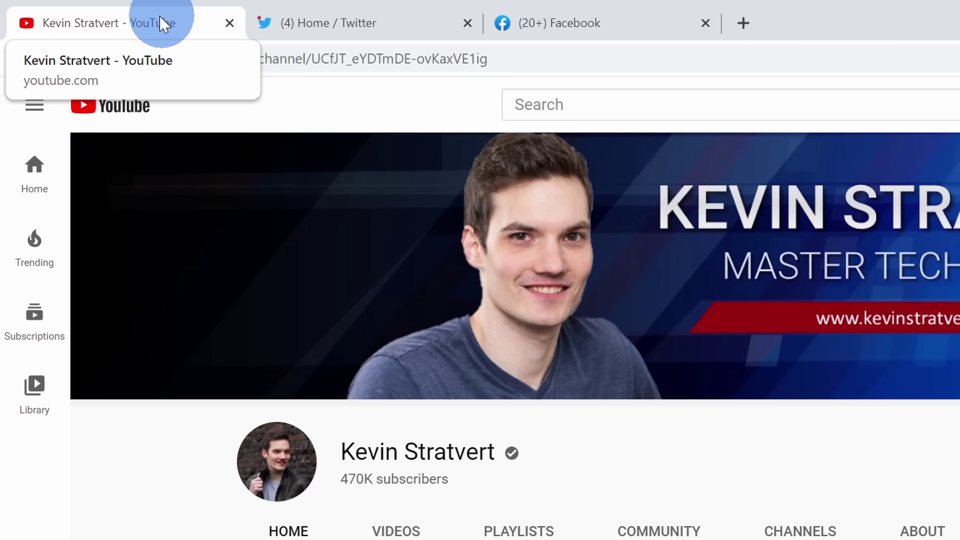
# Pin the YouTube channel tab, then switch among Twitter and Facebook and back to it.
pyautogui.rightClick(150, 21)
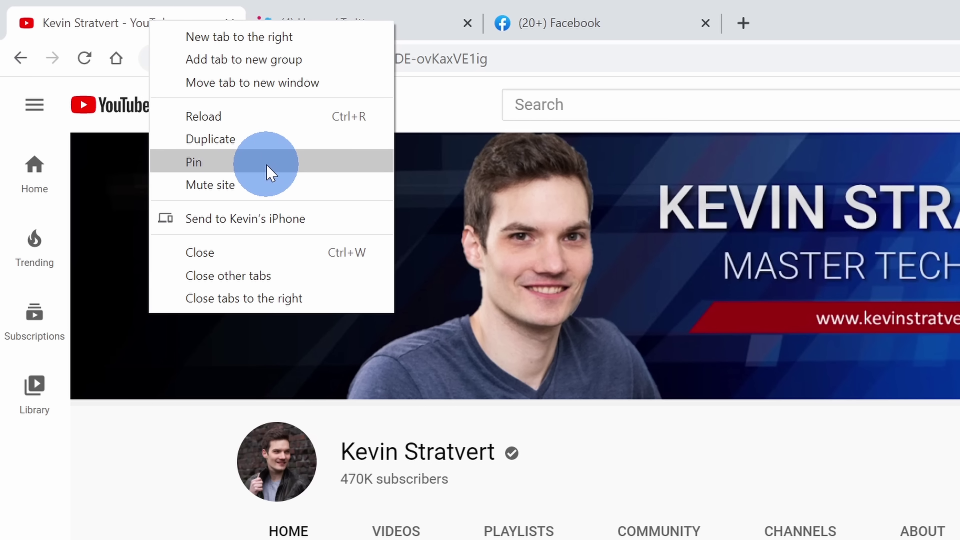
pyautogui.click(269, 173)
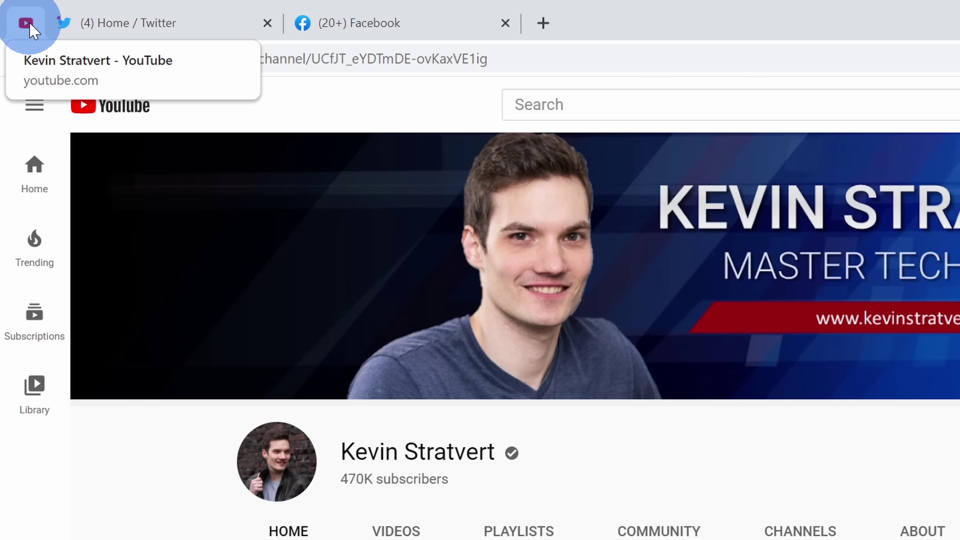
pyautogui.click(145, 23)
pyautogui.click(348, 23)
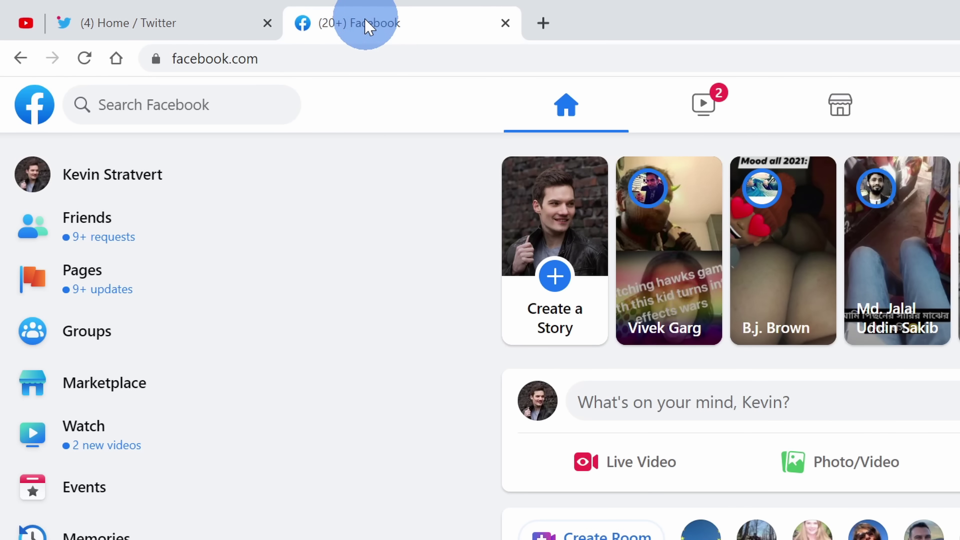
pyautogui.click(190, 29)
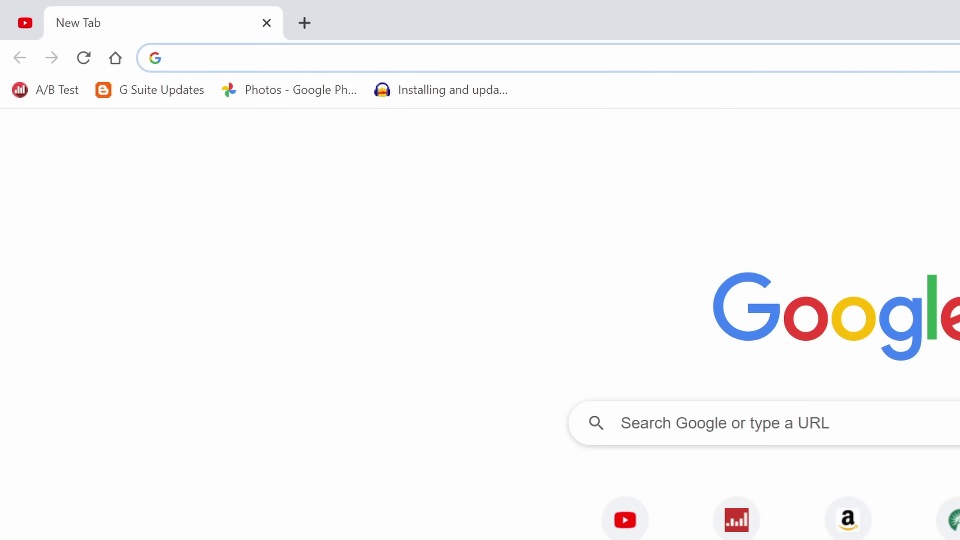
pyautogui.click(28, 30)
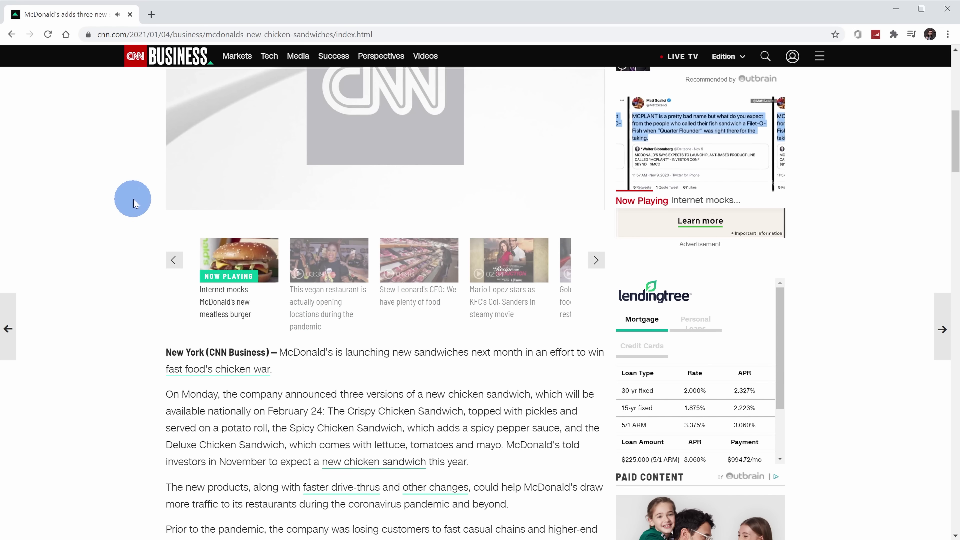
# Mute the site of the CNN Business article tab that was playing audio.
pyautogui.scroll(-6, 133, 199)
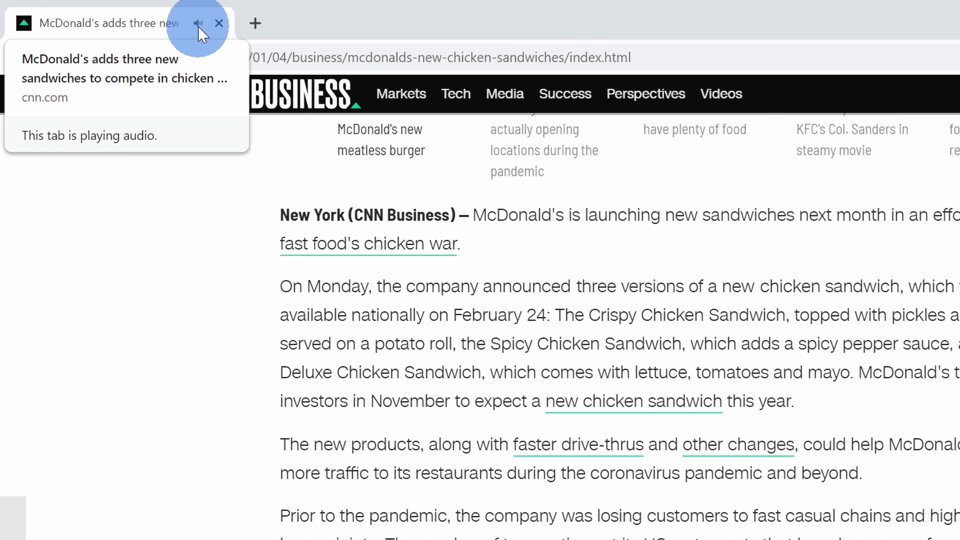
pyautogui.rightClick(183, 25)
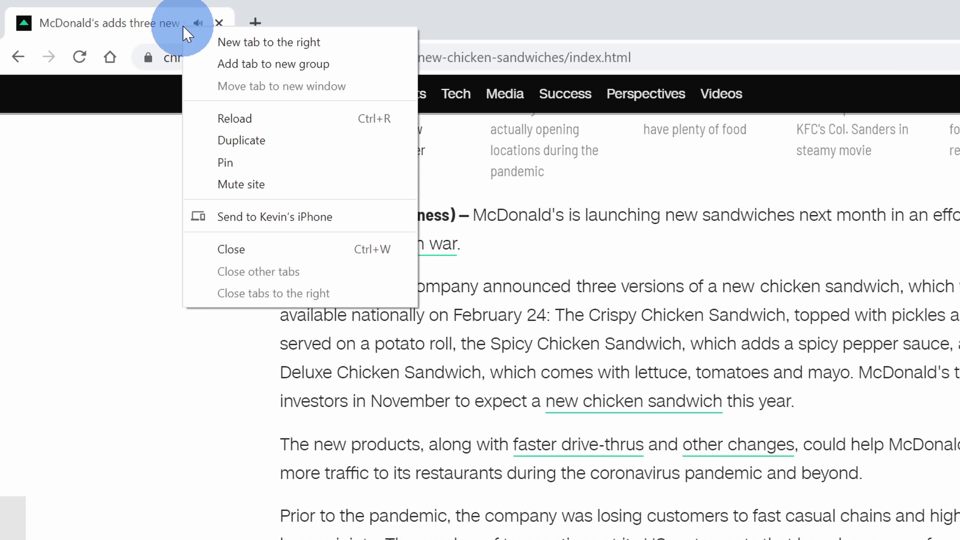
pyautogui.click(278, 189)
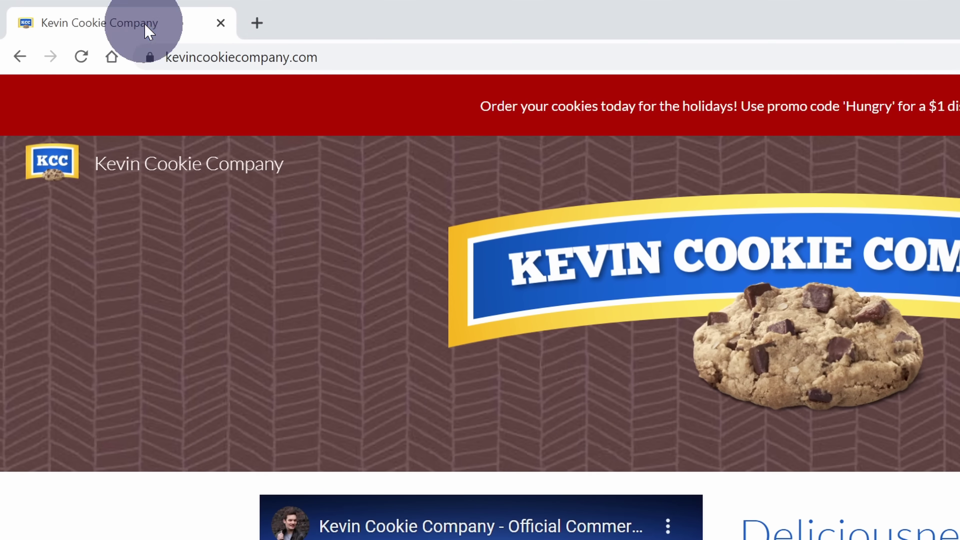
# Send the Kevin Cookie Company tab to the iPhone and open it from the received-tab banner.
pyautogui.rightClick(87, 17)
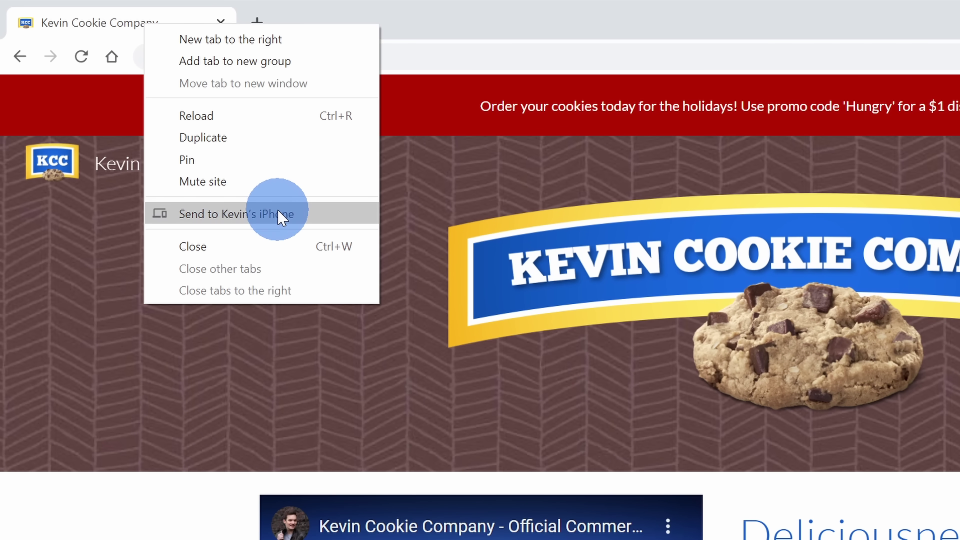
pyautogui.click(257, 214)
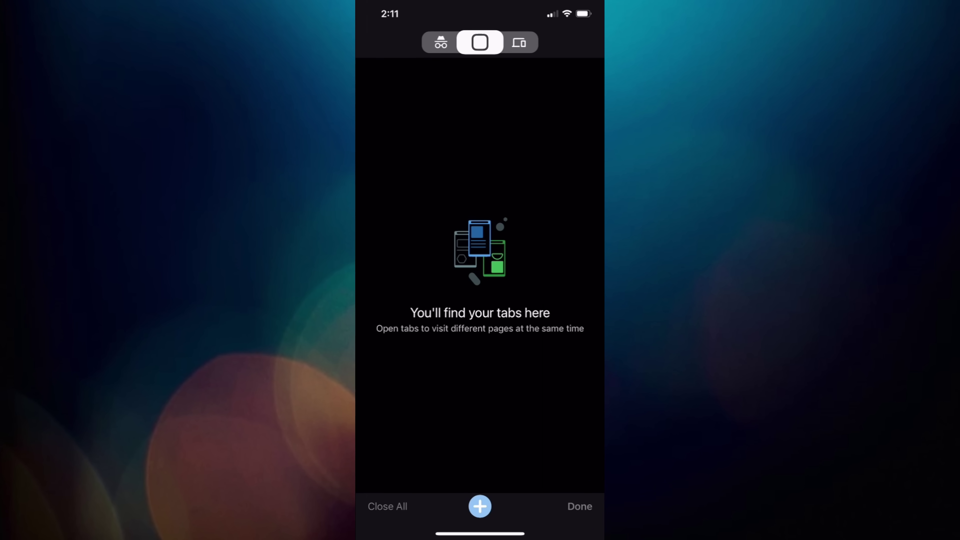
pyautogui.click(480, 507)
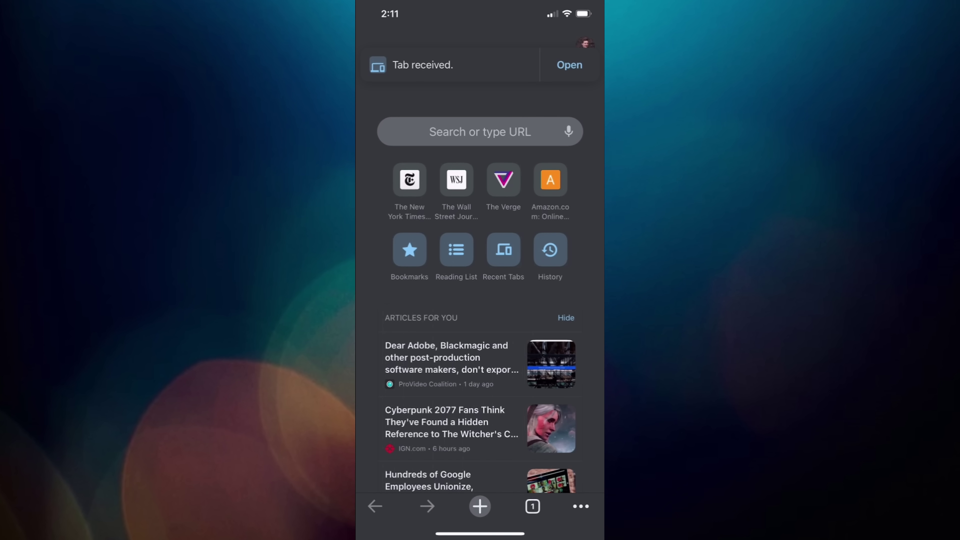
pyautogui.click(570, 64)
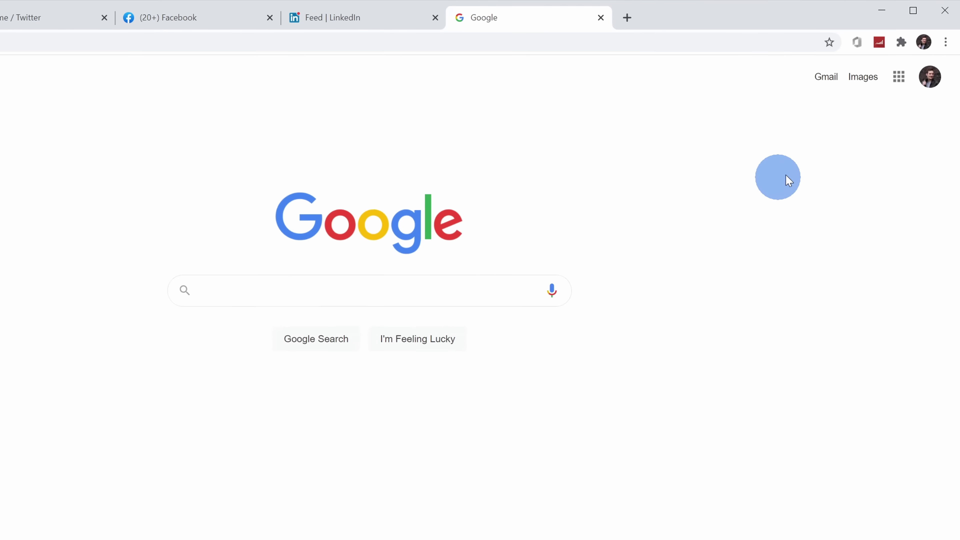
# Go to Chrome Settings' On startup section, briefly previewing a new tab.
pyautogui.click(940, 60)
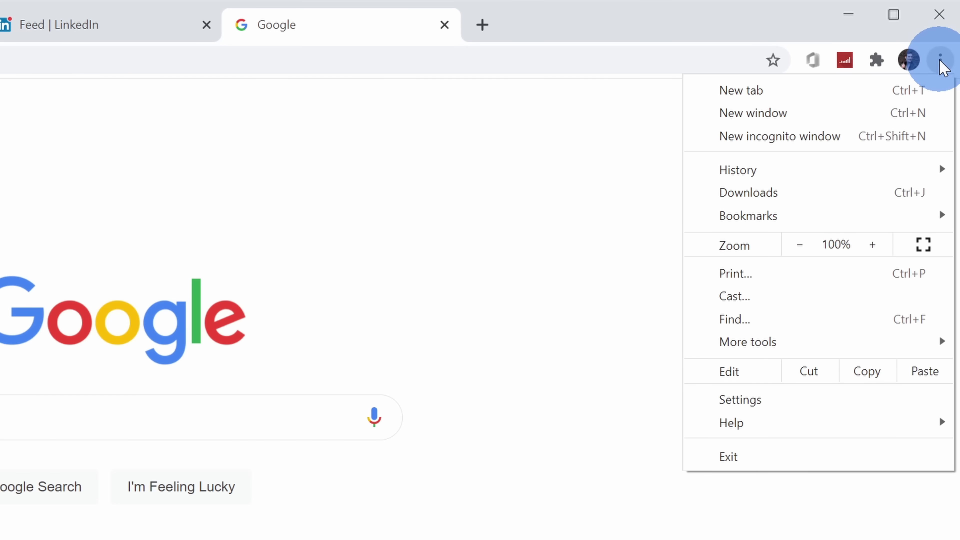
pyautogui.click(791, 408)
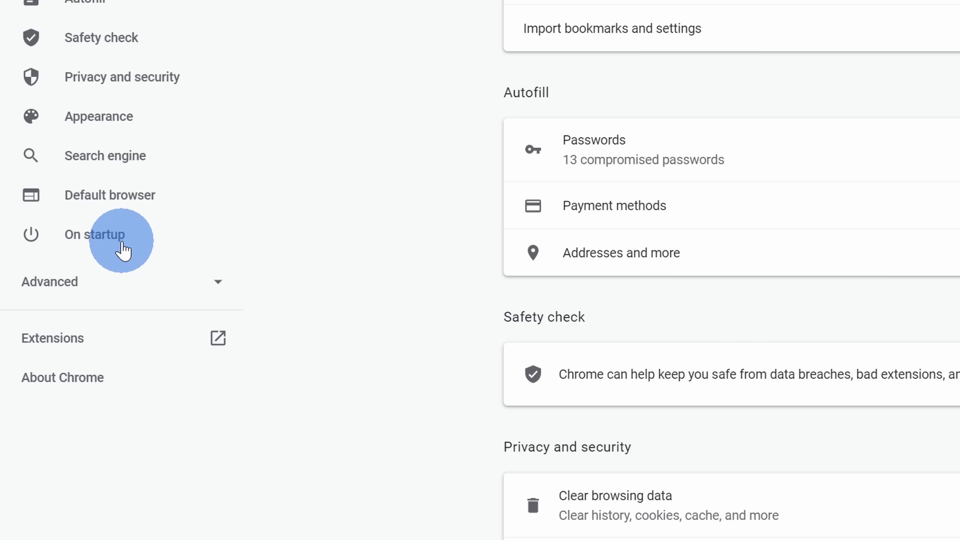
pyautogui.click(123, 250)
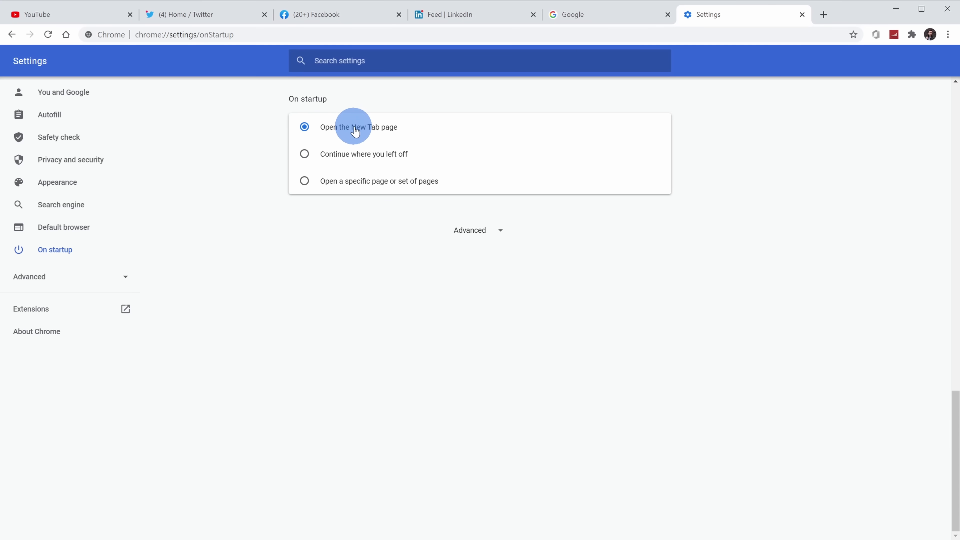
pyautogui.click(825, 15)
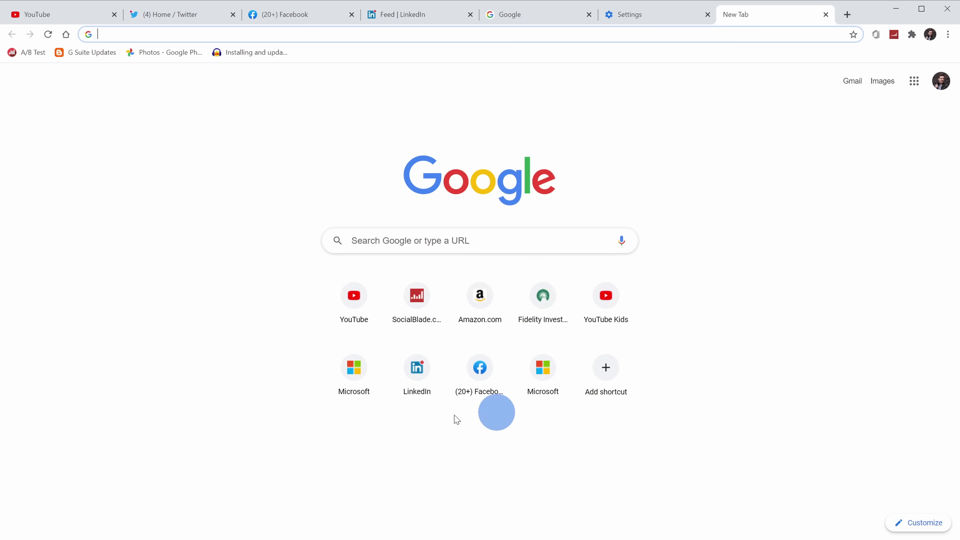
pyautogui.click(647, 16)
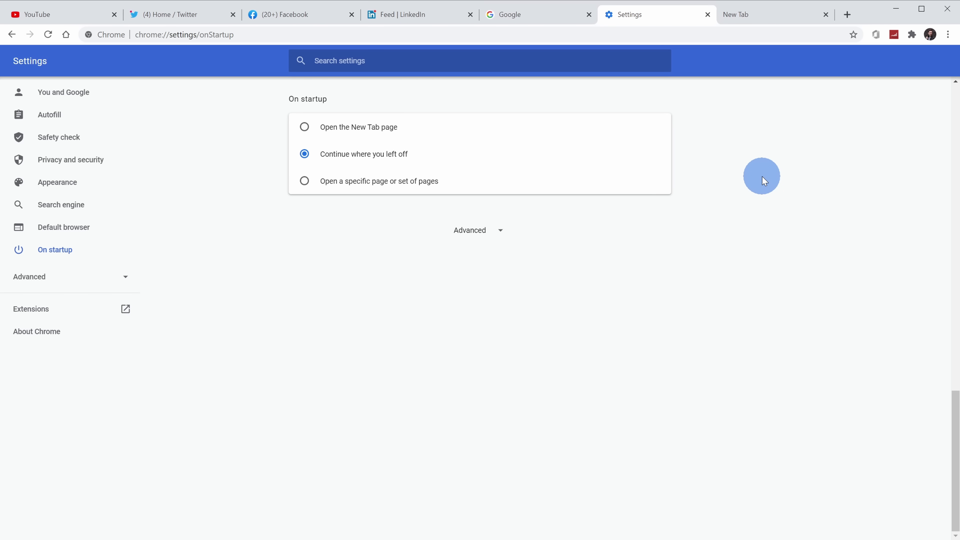
# Set startup to open a specific set of pages, filled with the current tabs.
pyautogui.click(320, 186)
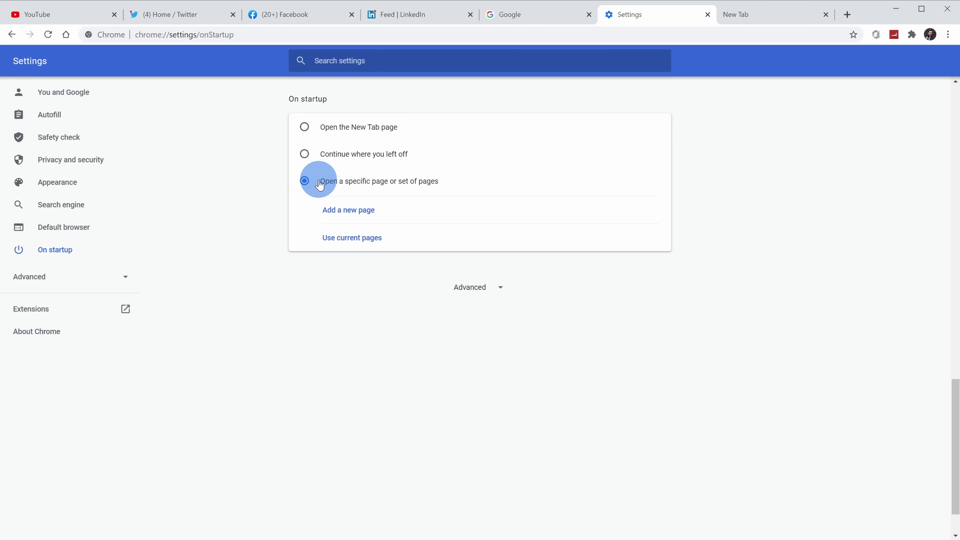
pyautogui.click(348, 214)
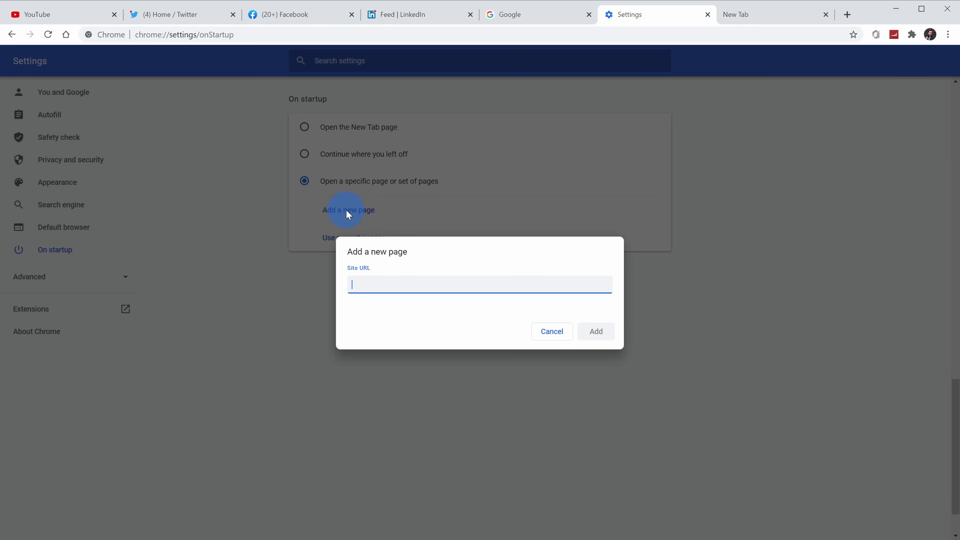
pyautogui.click(552, 331)
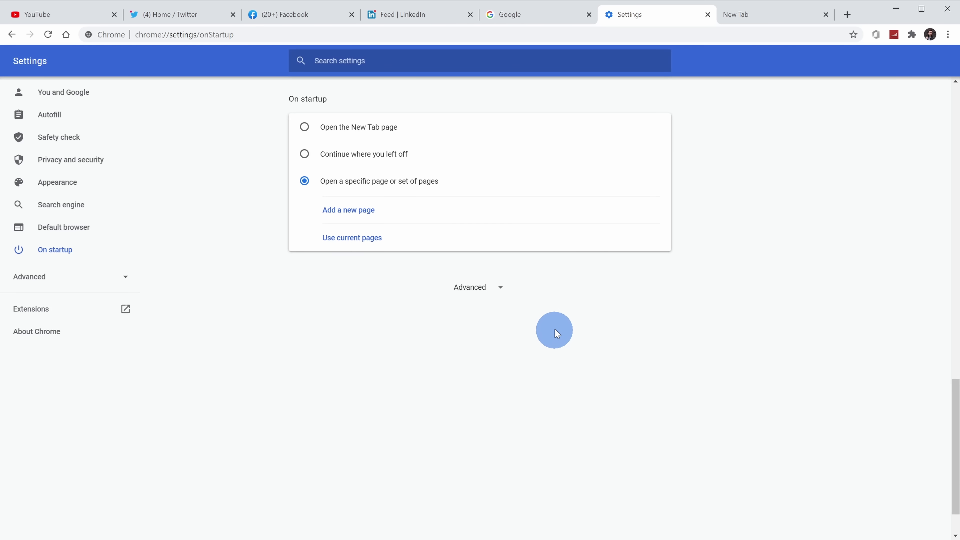
pyautogui.click(462, 281)
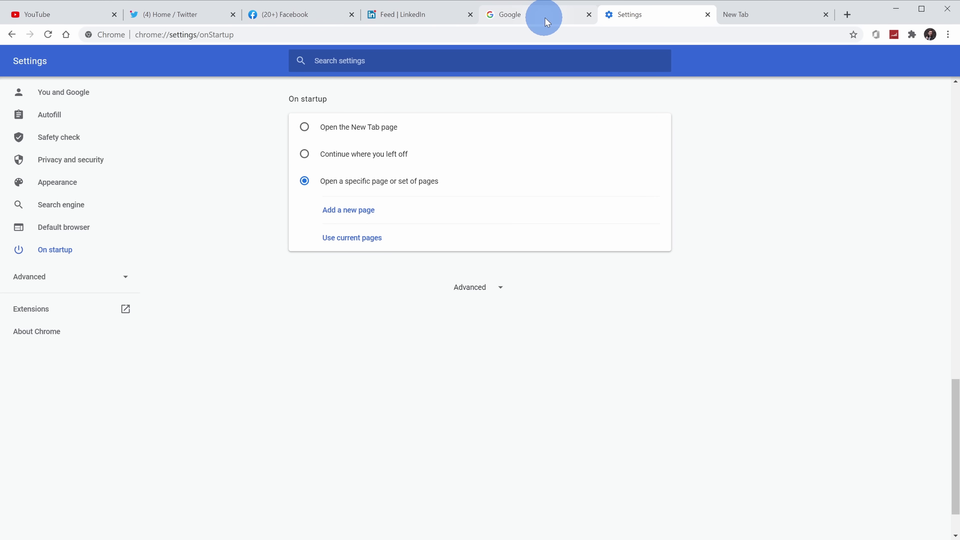
pyautogui.click(348, 238)
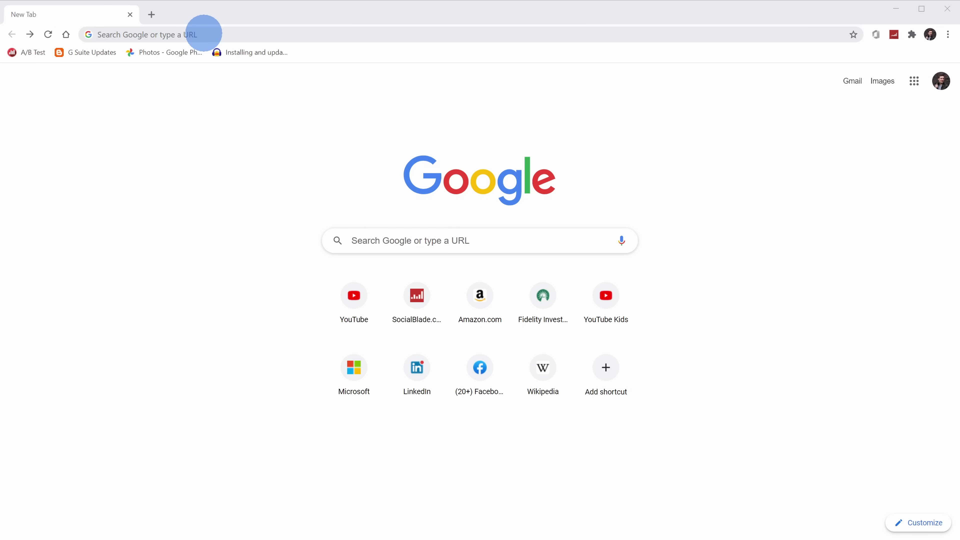
# Search YouTube for the creator's name straight from the address bar using youtube.com tab-to-search.
pyautogui.click(204, 34)
pyautogui.write('youtube.com')
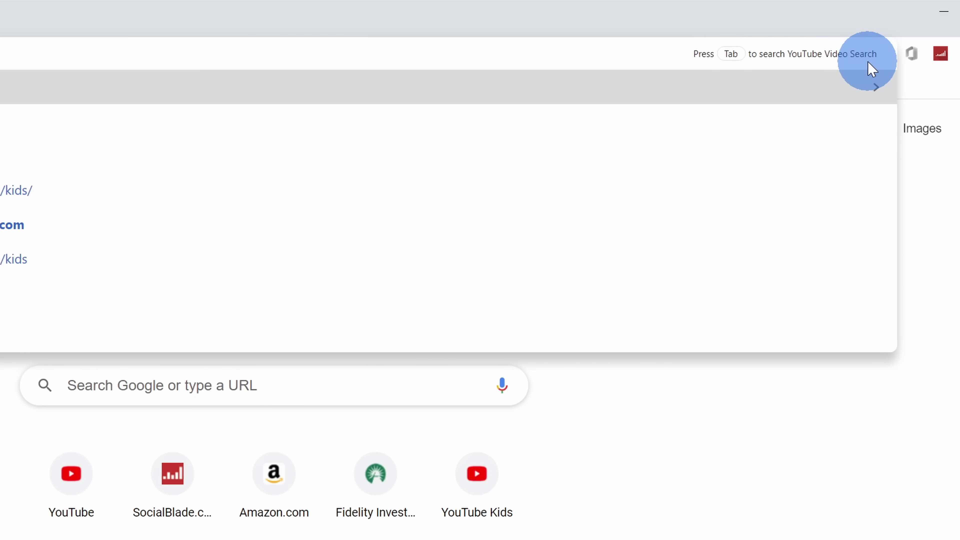
pyautogui.press('Tab')
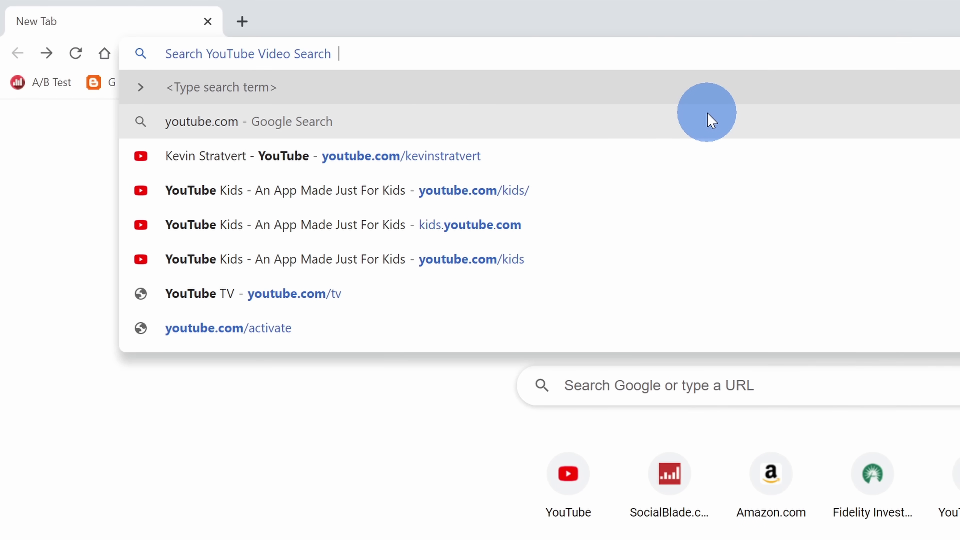
pyautogui.write('kevin stratvert')
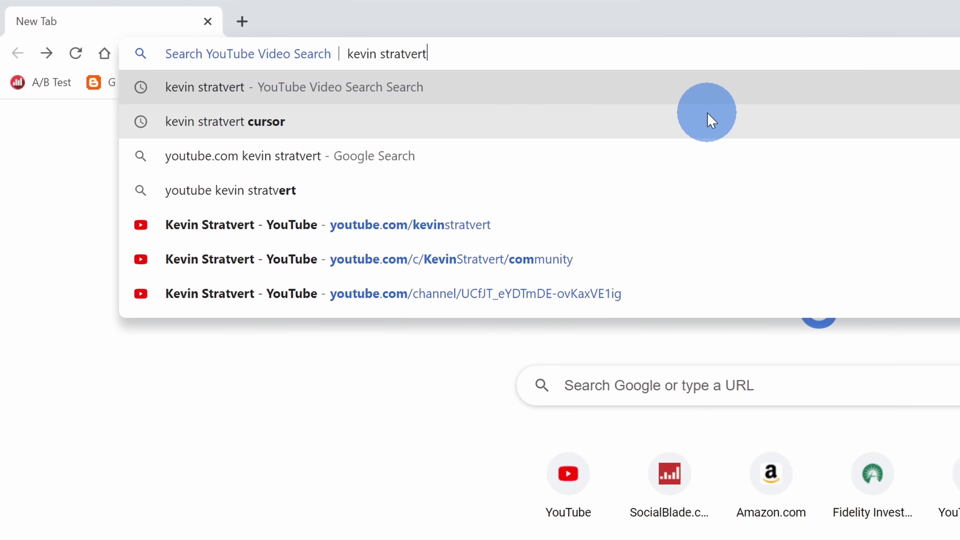
pyautogui.press('Return')
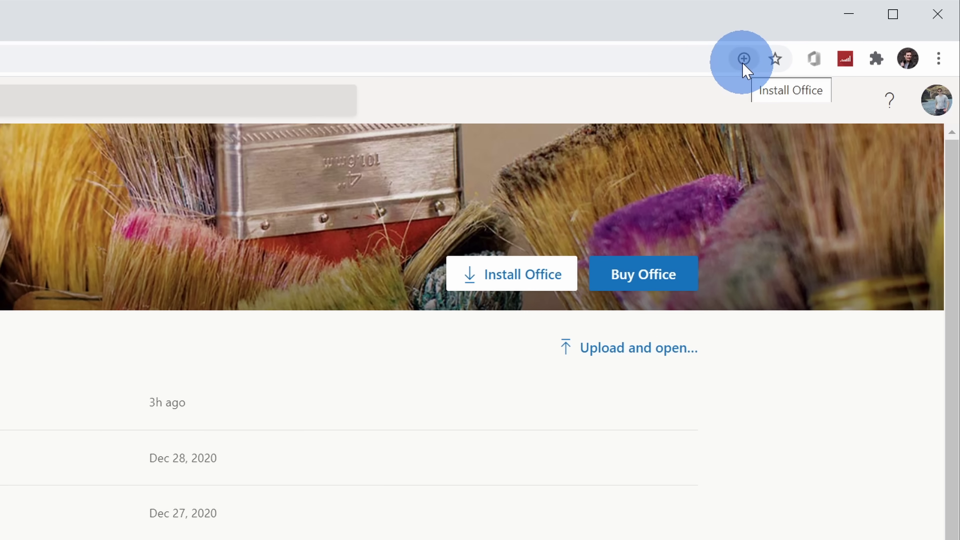
# Install office.com as a standalone Office app and open the app window's options.
pyautogui.click(744, 60)
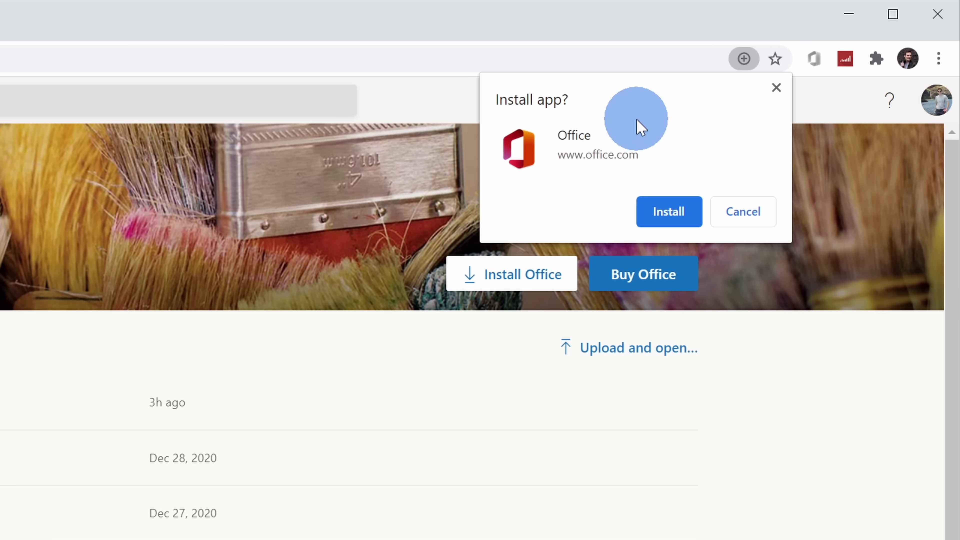
pyautogui.click(676, 217)
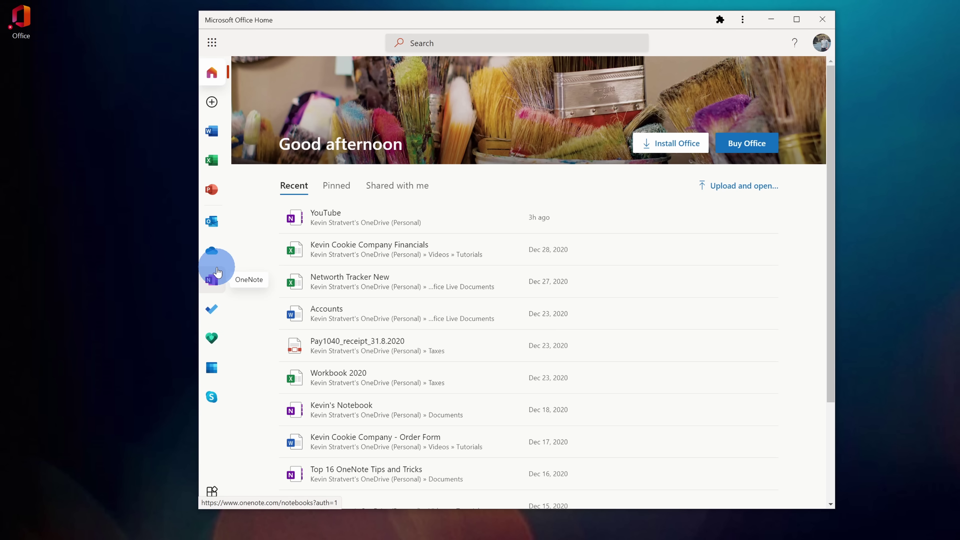
pyautogui.click(433, 264)
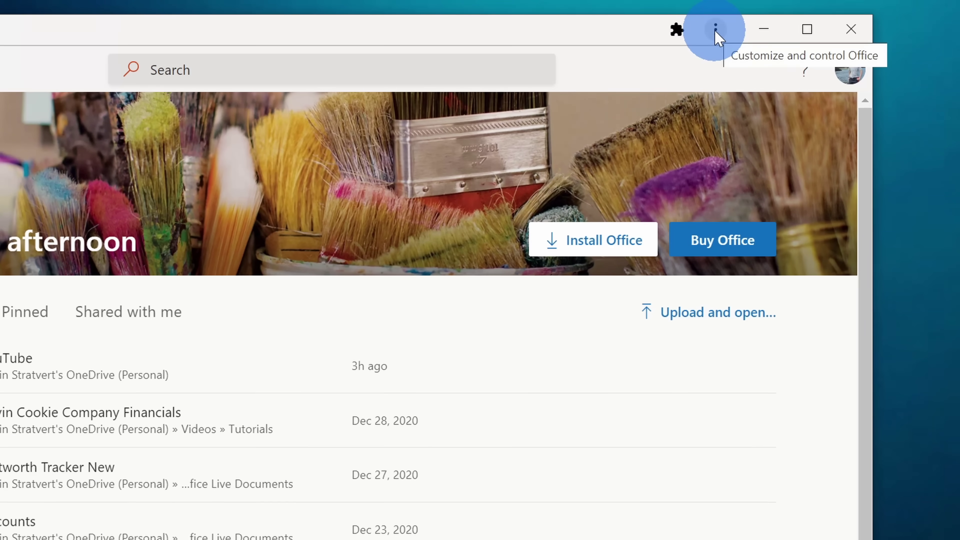
pyautogui.click(743, 21)
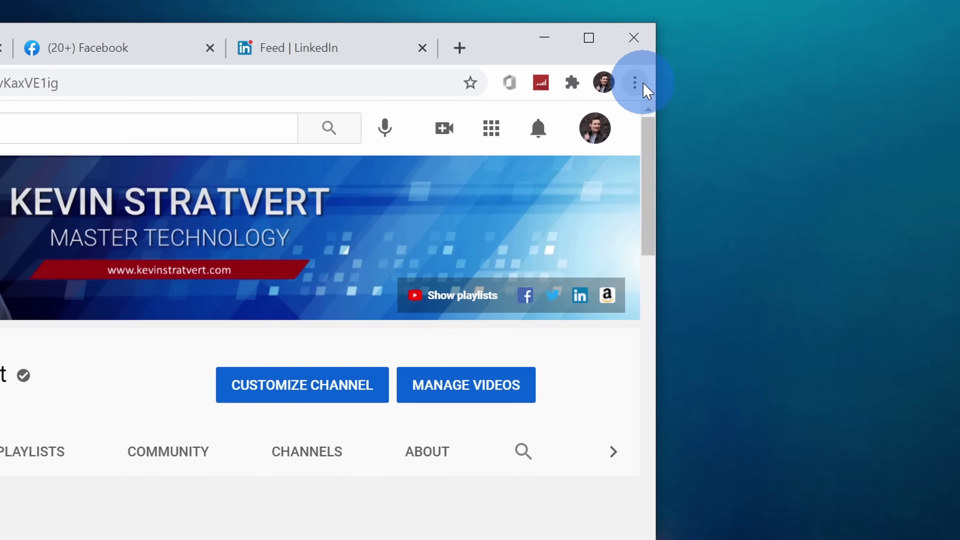
# End the YouTube app's process from Chrome's Task manager under More tools.
pyautogui.click(636, 84)
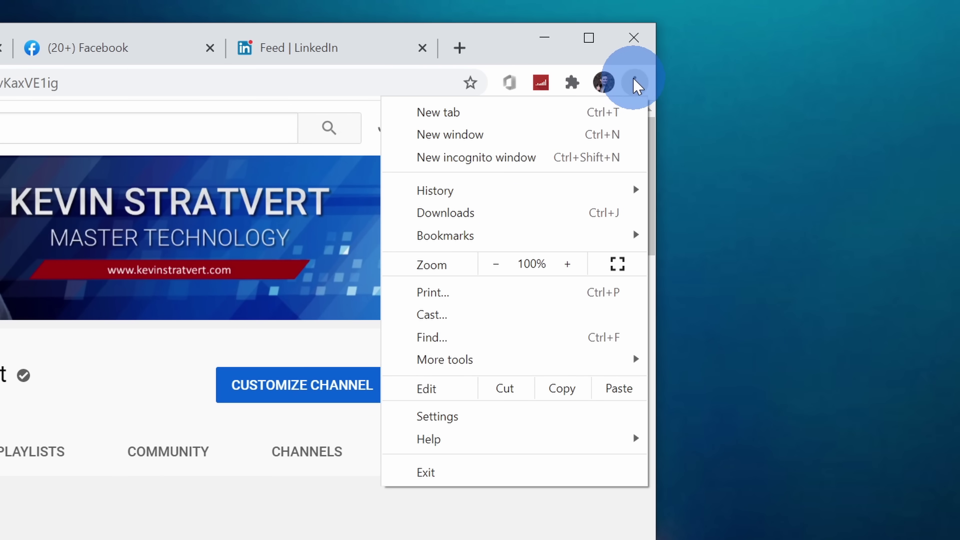
pyautogui.moveTo(562, 359)
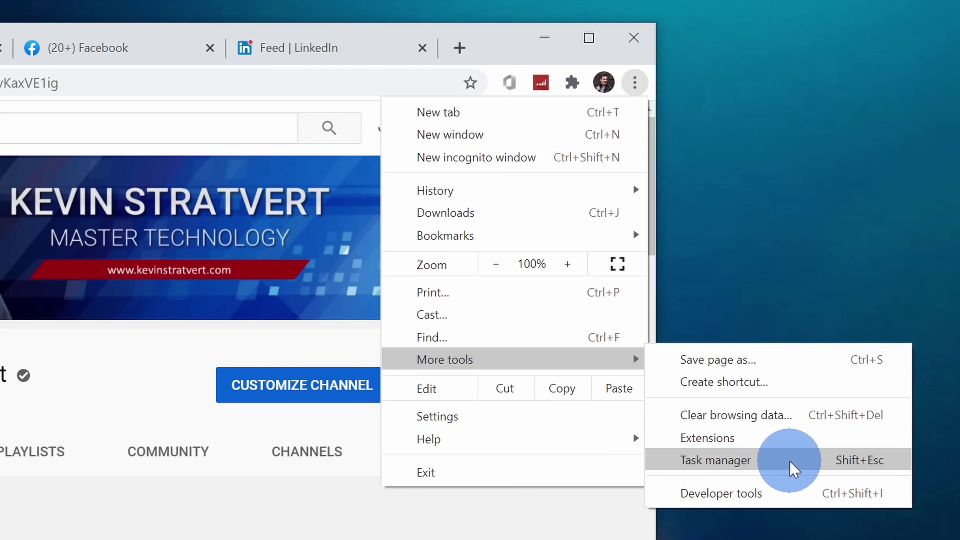
pyautogui.click(813, 470)
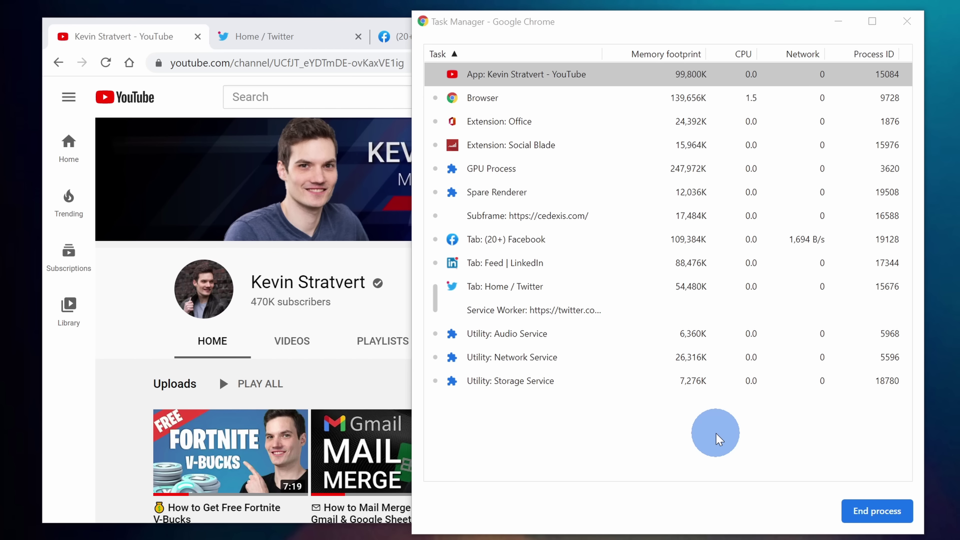
pyautogui.click(572, 83)
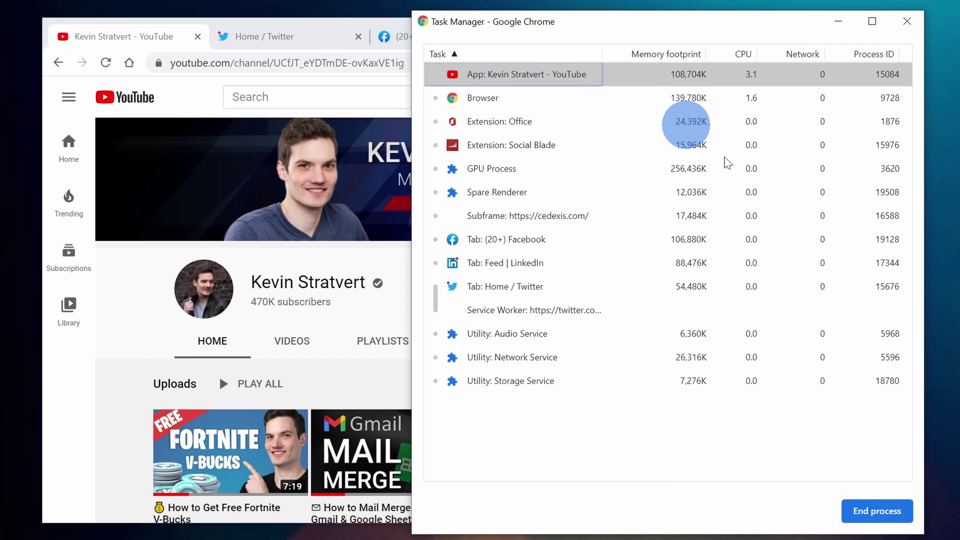
pyautogui.click(877, 511)
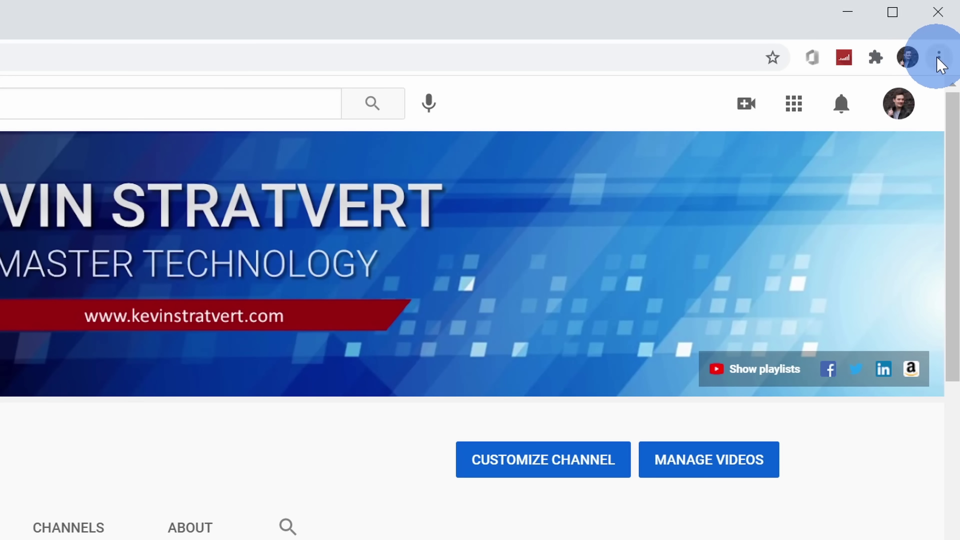
# Cast the youtube.com page to a nearby device using Cast... from the ⋮ menu.
pyautogui.click(937, 57)
pyautogui.click(901, 67)
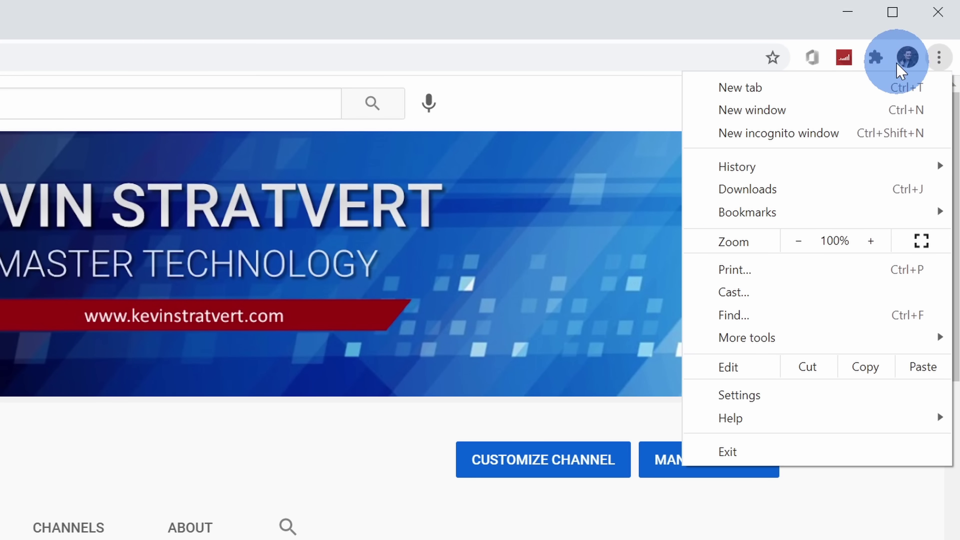
pyautogui.click(734, 292)
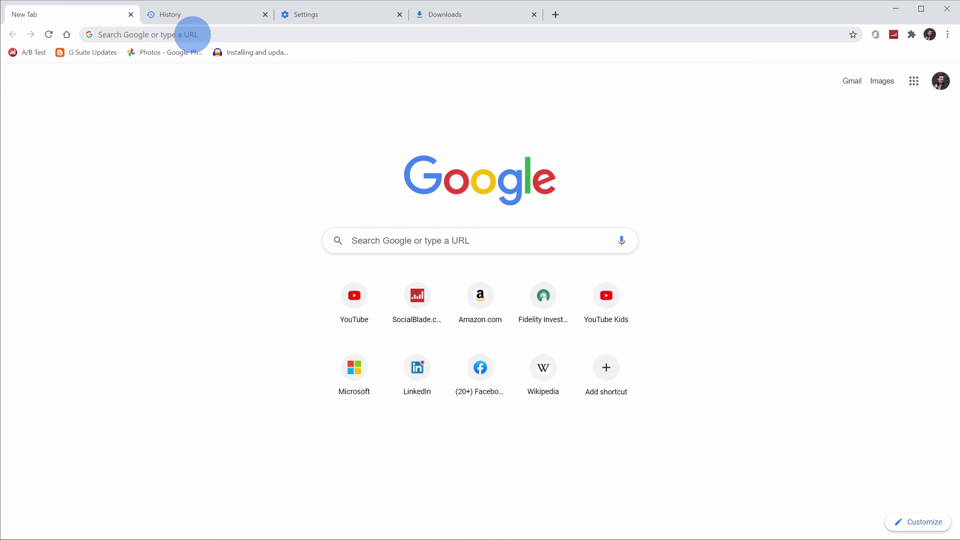
# Load chrome://chrome-urls to list all of Chrome's internal pages.
pyautogui.click(188, 35)
pyautogui.write('chr')
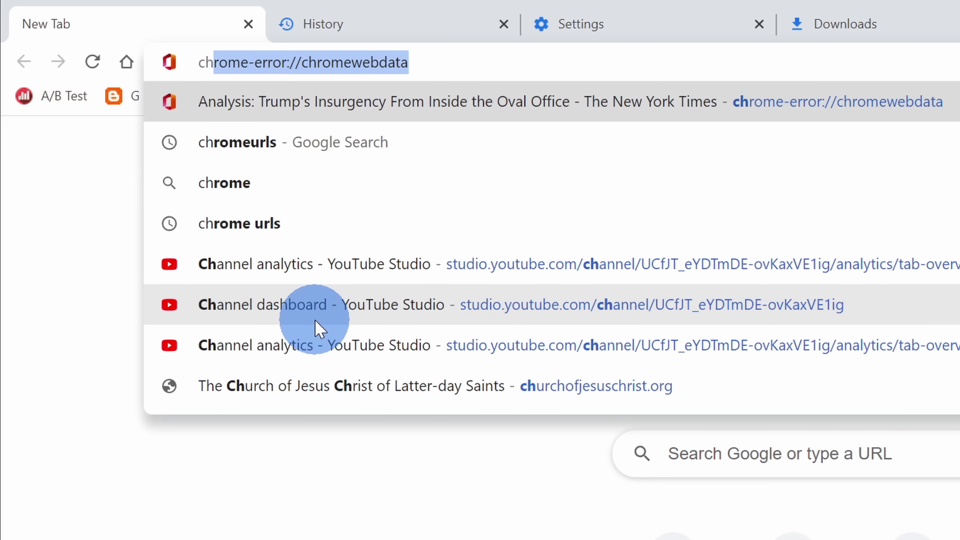
pyautogui.write('ome:')
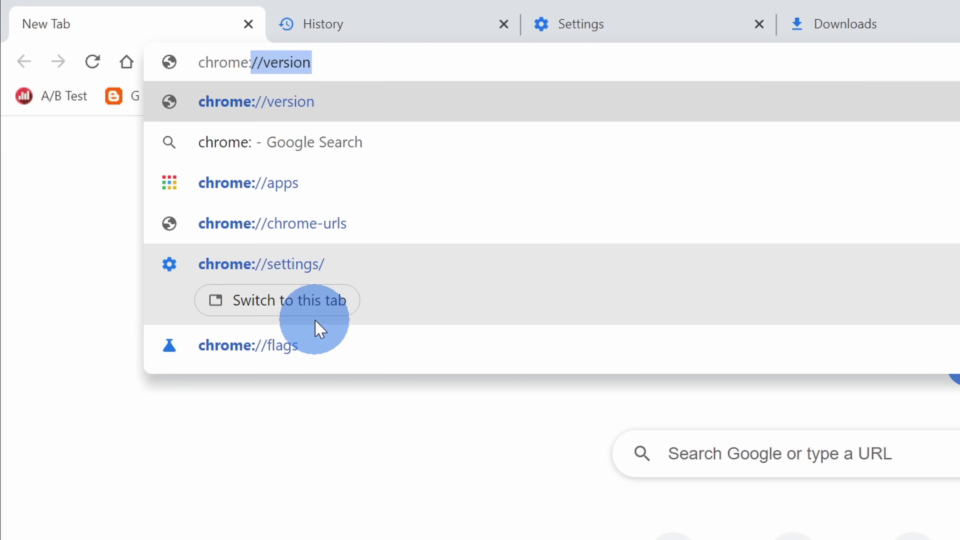
pyautogui.write('//chrome')
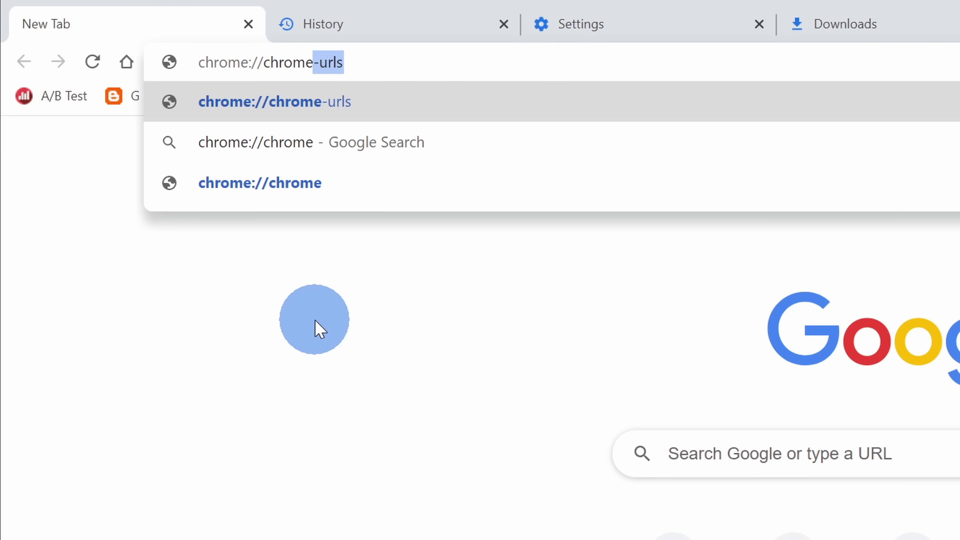
pyautogui.write('-urls')
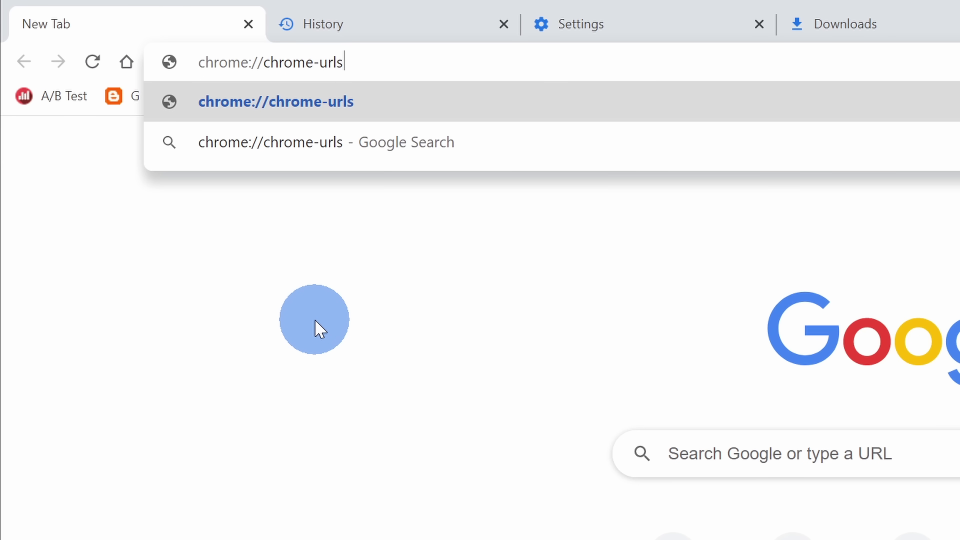
pyautogui.press('Return')
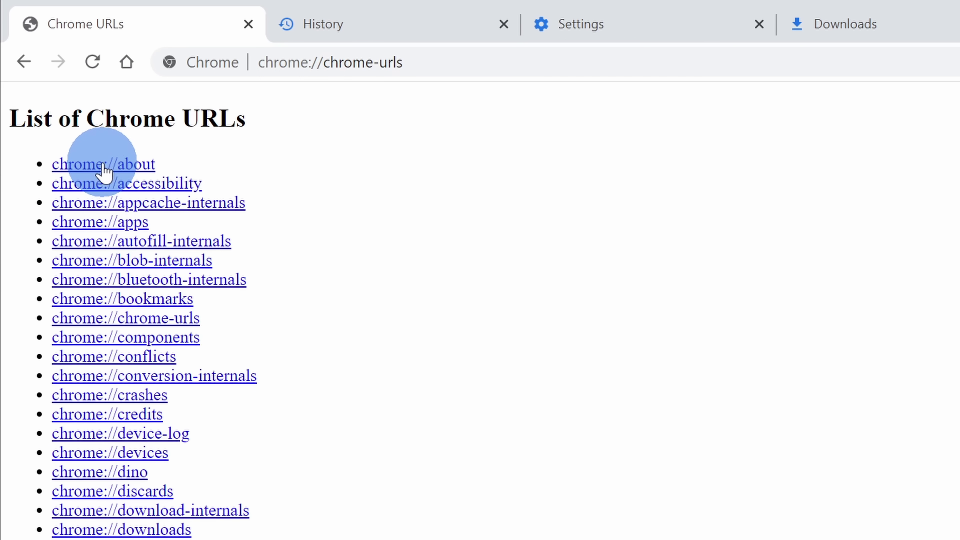
pyautogui.scroll(-18, 110, 174)
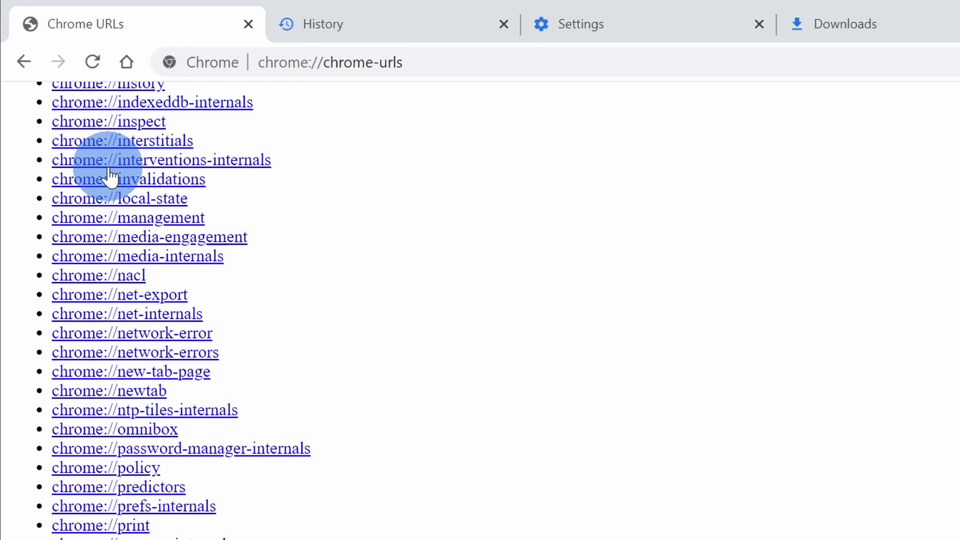
pyautogui.scroll(16, 182, 310)
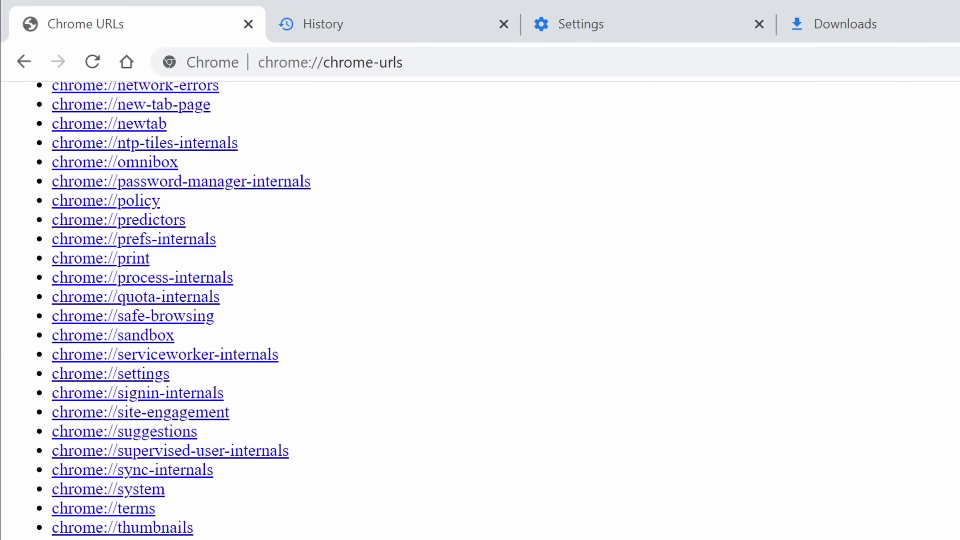
pyautogui.scroll(3, 182, 340)
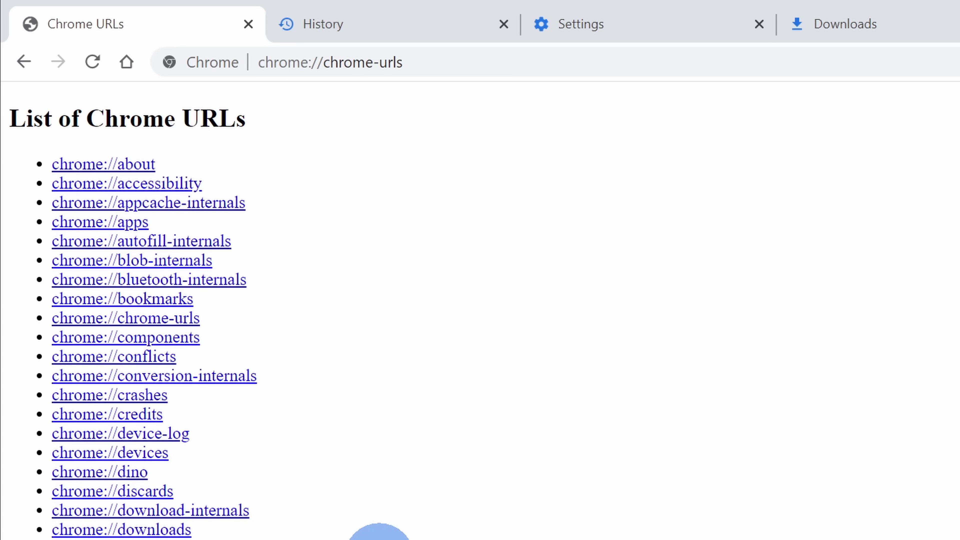
# Switch to the History, Settings and Downloads tabs in turn.
pyautogui.click(384, 29)
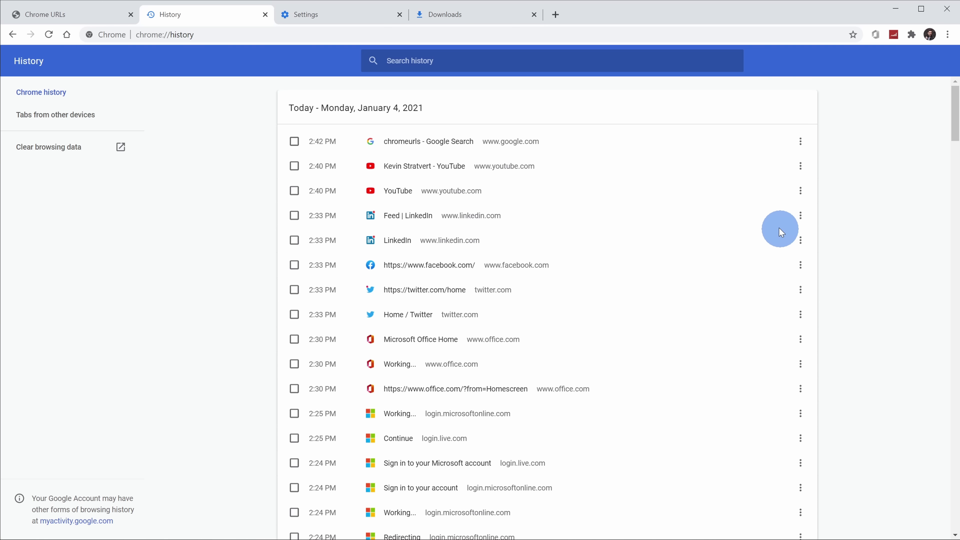
pyautogui.click(322, 17)
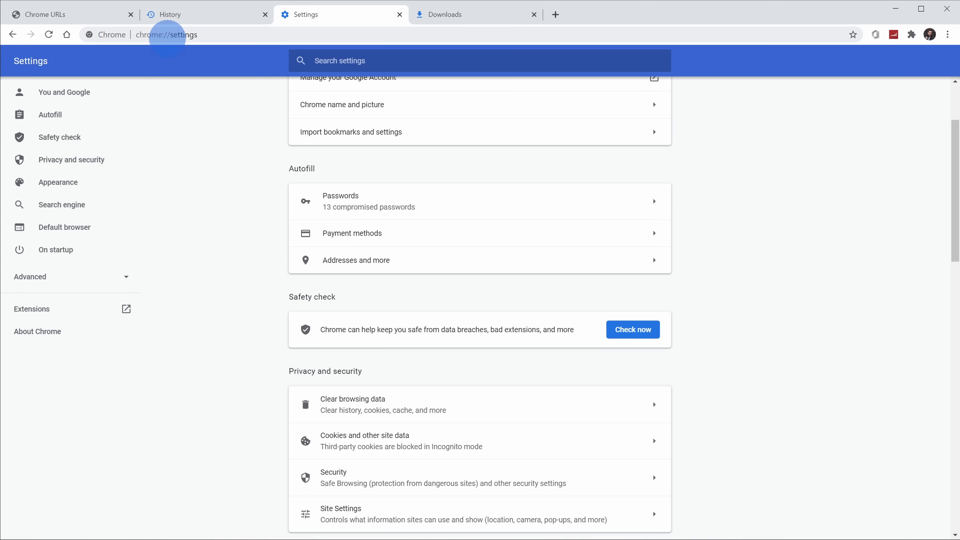
pyautogui.click(461, 15)
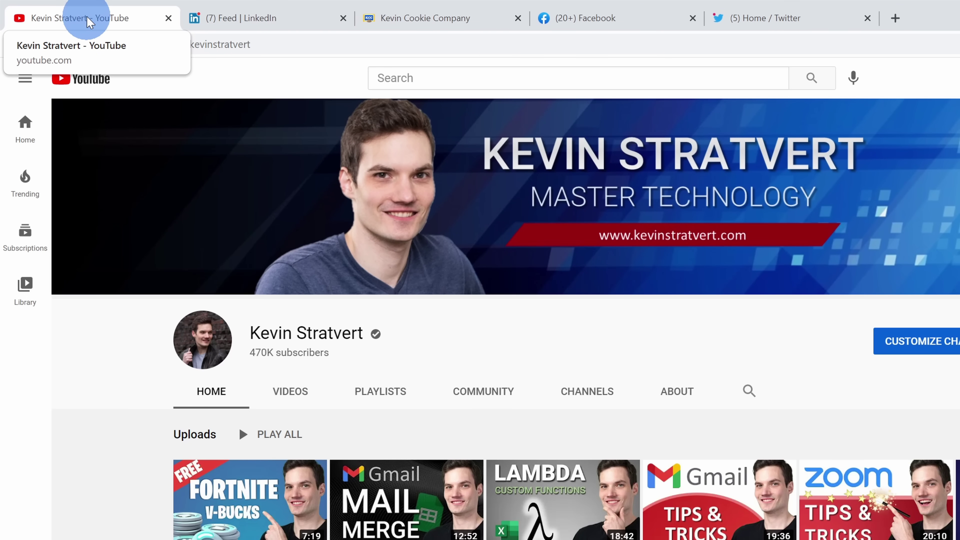
# Drag the Kevin Cookie Company tab to the far right end of the tab strip.
pyautogui.click(452, 24)
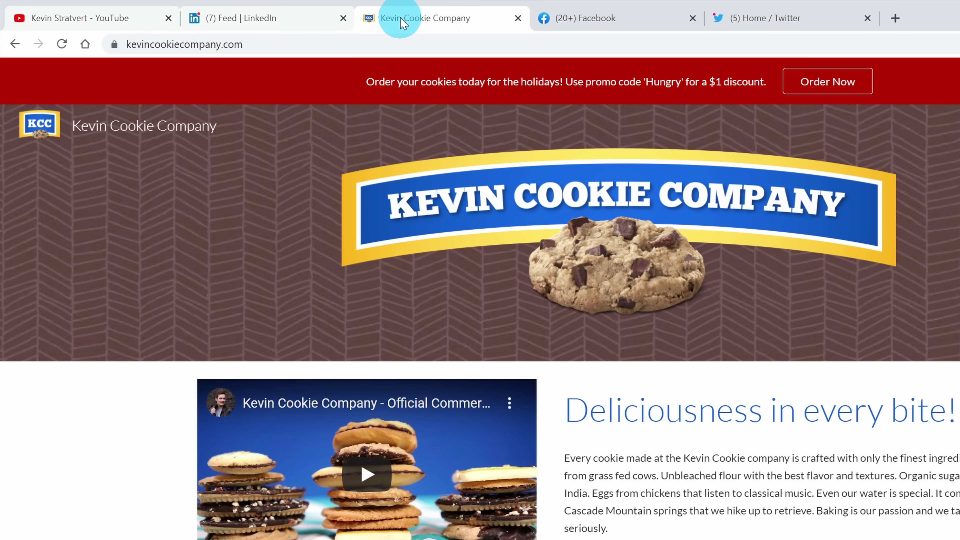
pyautogui.moveTo(400, 23); pyautogui.dragTo(900, 40)
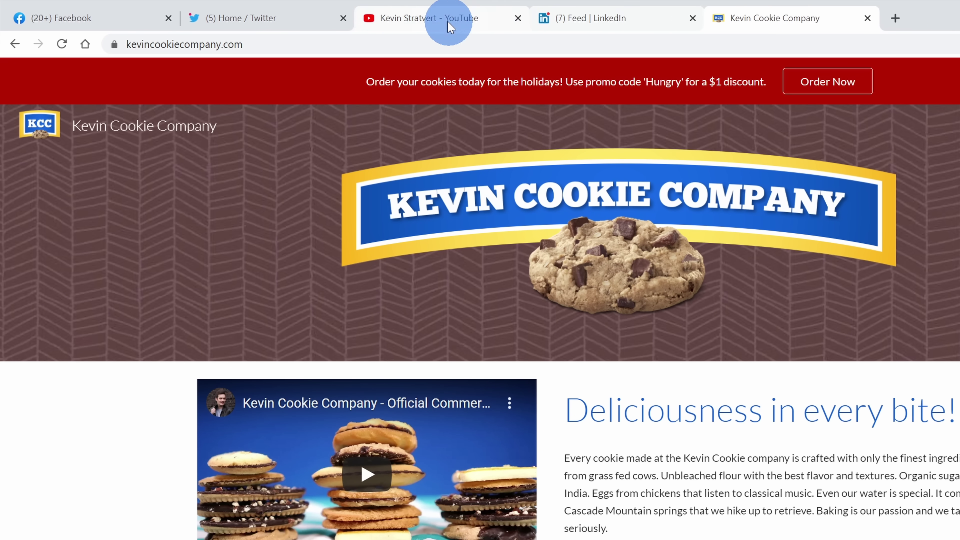
pyautogui.click(433, 22)
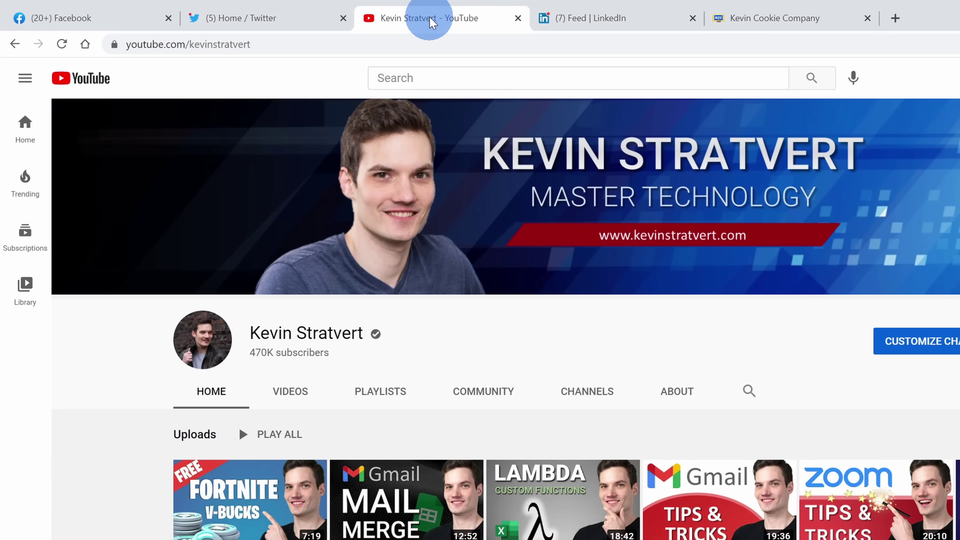
# Move the Kevin Cookie Company tab back beside YouTube and open a new tab with Ctrl+T.
pyautogui.click(804, 22)
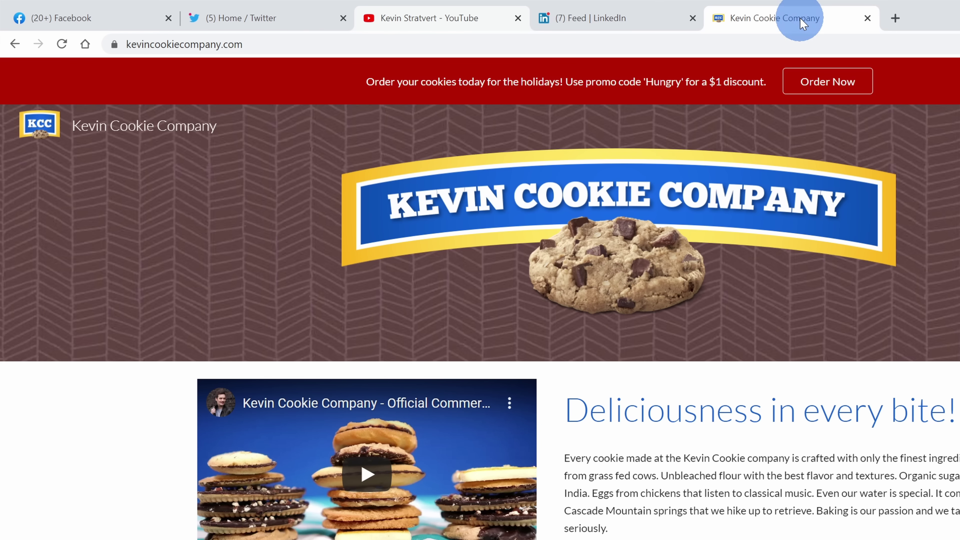
pyautogui.moveTo(800, 19); pyautogui.dragTo(260, 23)
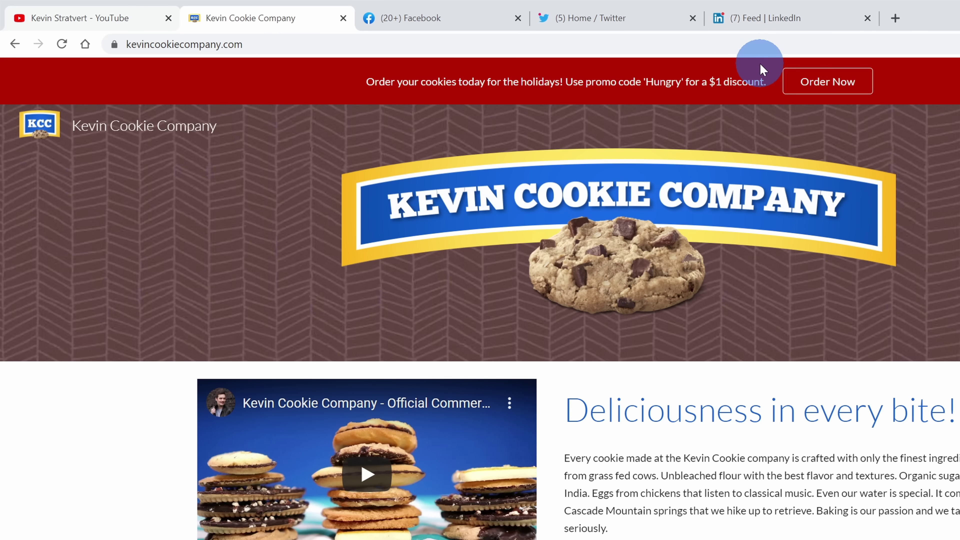
pyautogui.hotkey('ctrl', 't')
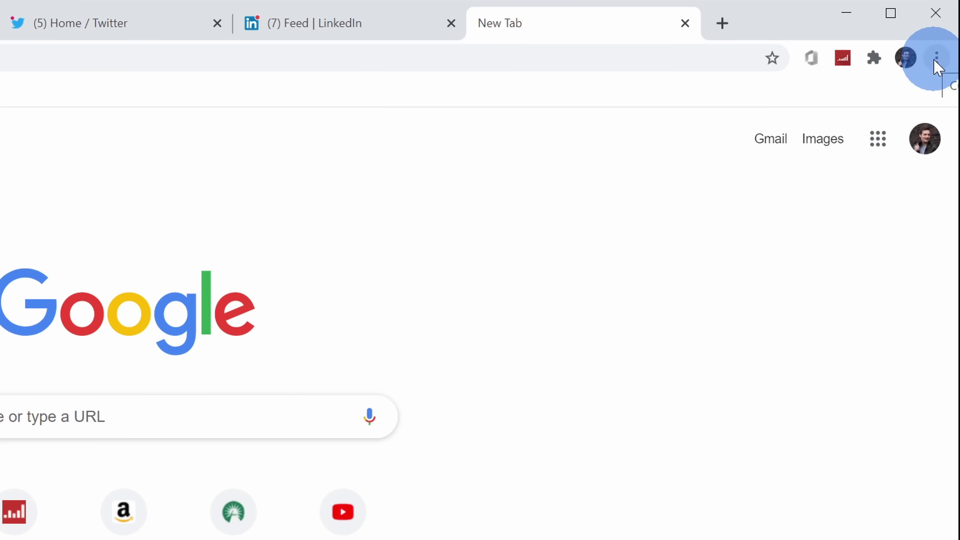
pyautogui.click(936, 58)
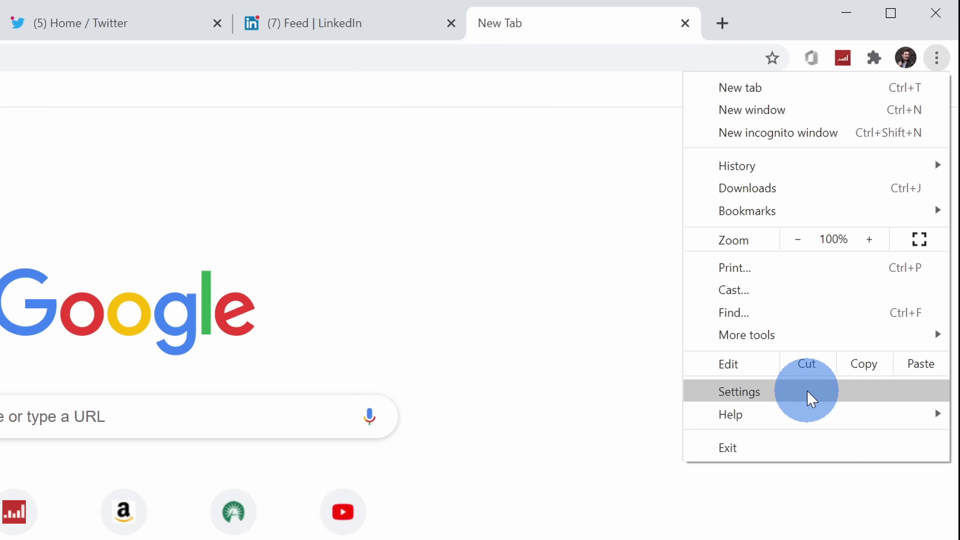
# Open Settings > Autofill > Addresses and more and show the saved address's edit/remove options.
pyautogui.click(809, 399)
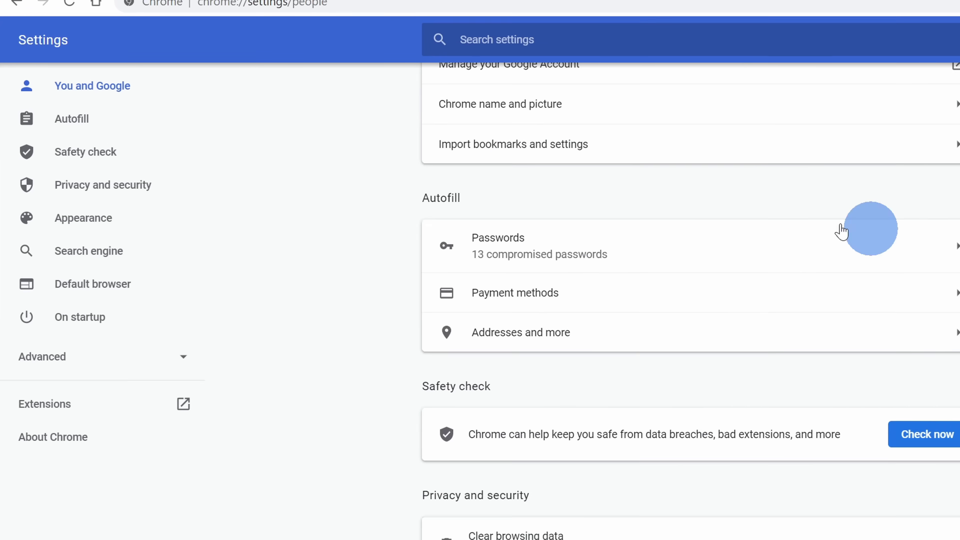
pyautogui.click(108, 128)
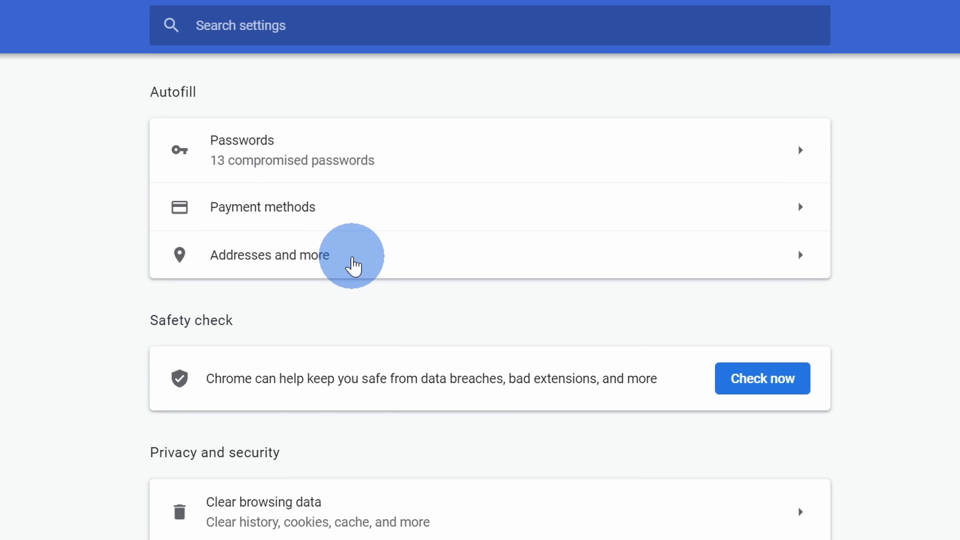
pyautogui.click(354, 265)
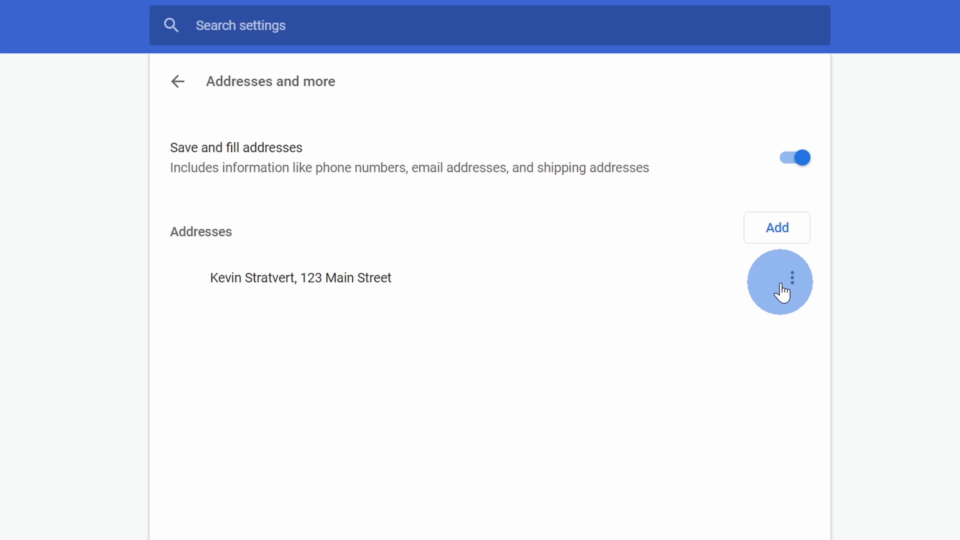
pyautogui.click(793, 280)
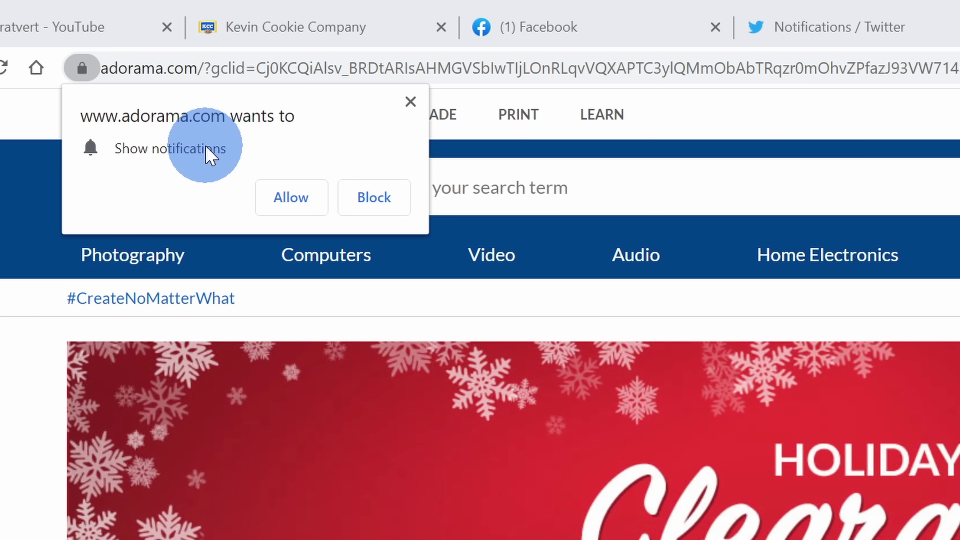
pyautogui.click(297, 200)
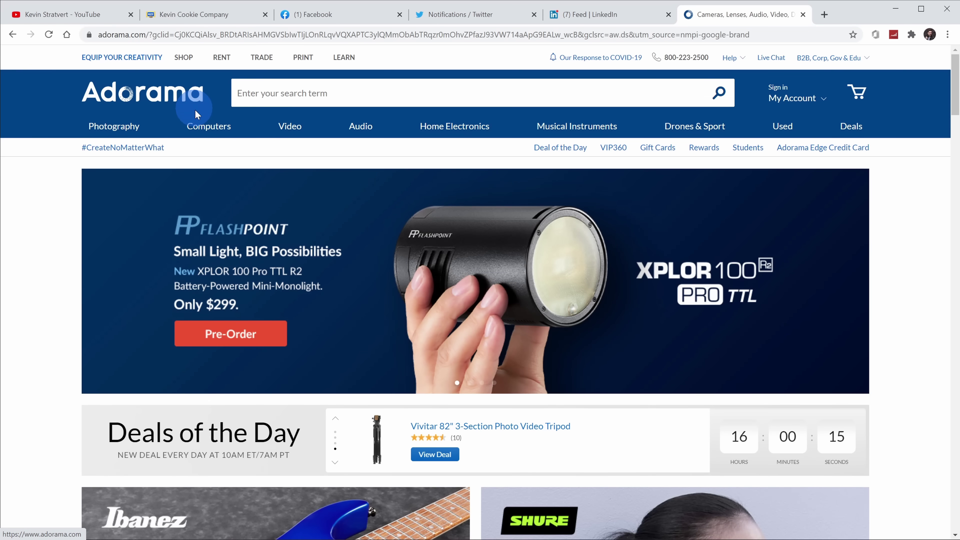
# Open Settings > Privacy and security > Site Settings and scroll to the Permissions list.
pyautogui.moveTo(364, 278)
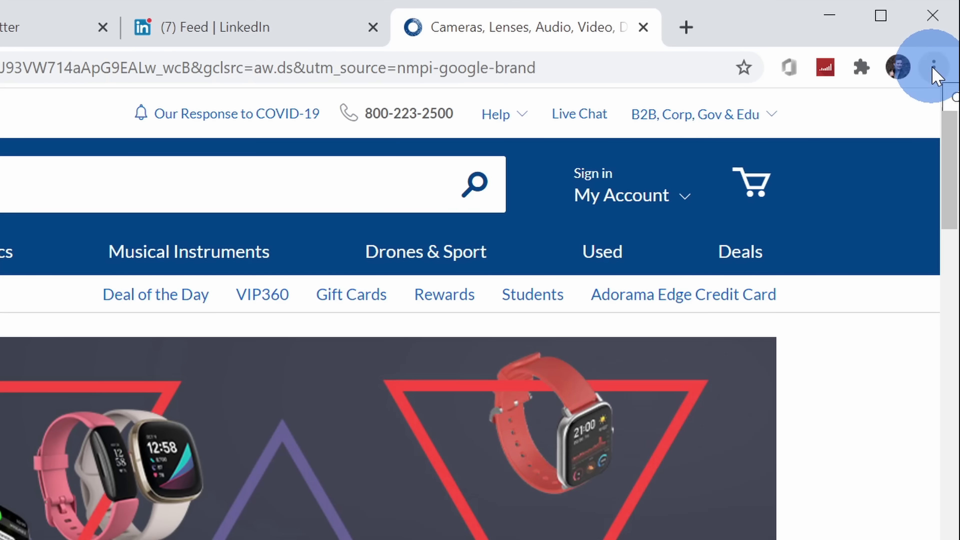
pyautogui.click(934, 68)
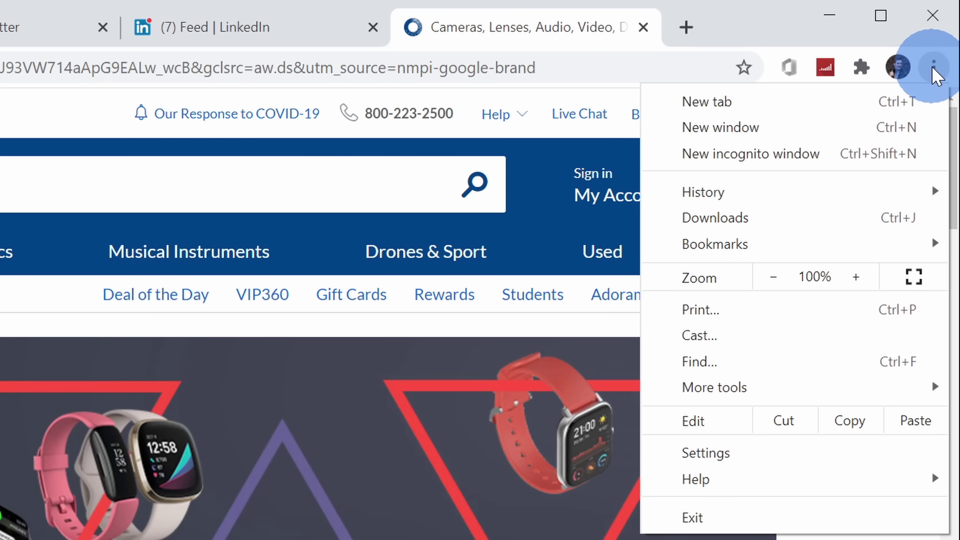
pyautogui.click(752, 454)
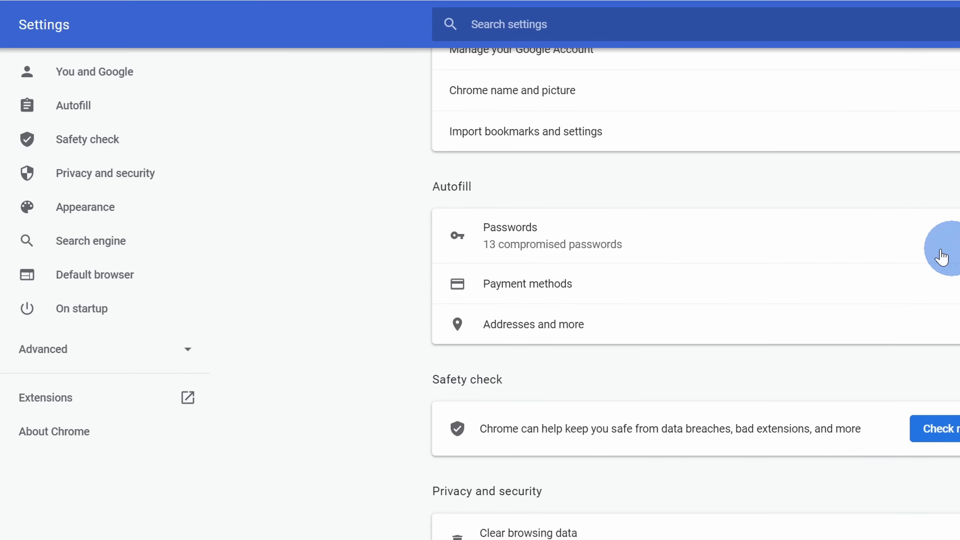
pyautogui.click(119, 185)
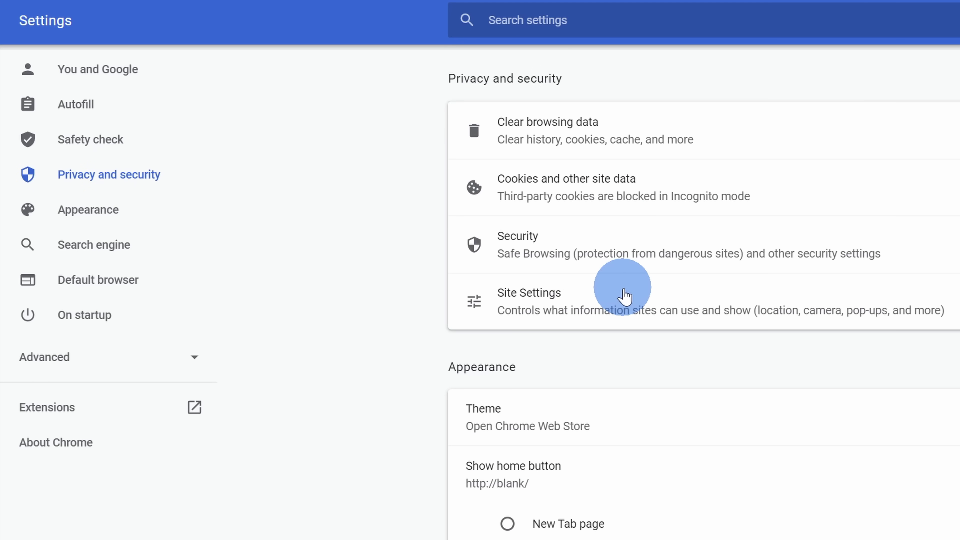
pyautogui.click(630, 296)
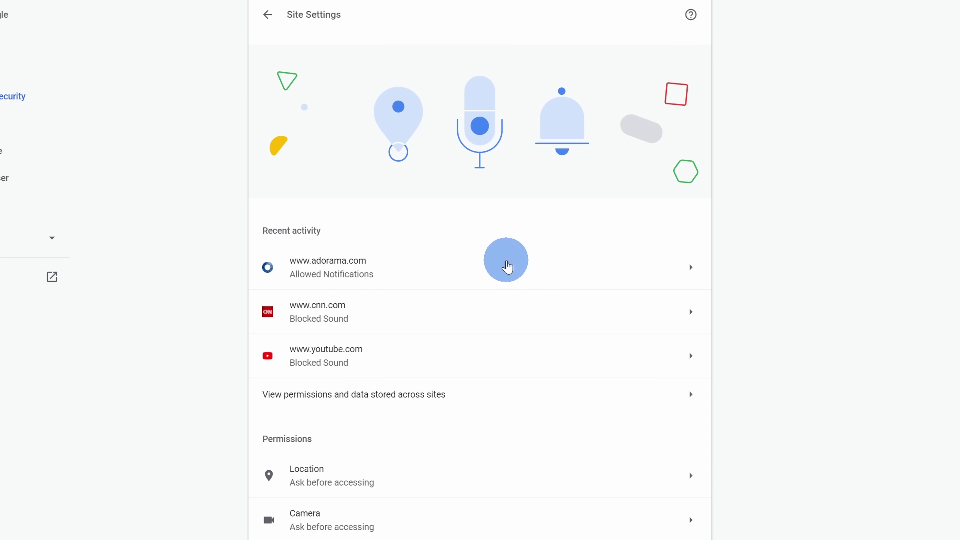
pyautogui.scroll(-5, 799, 139)
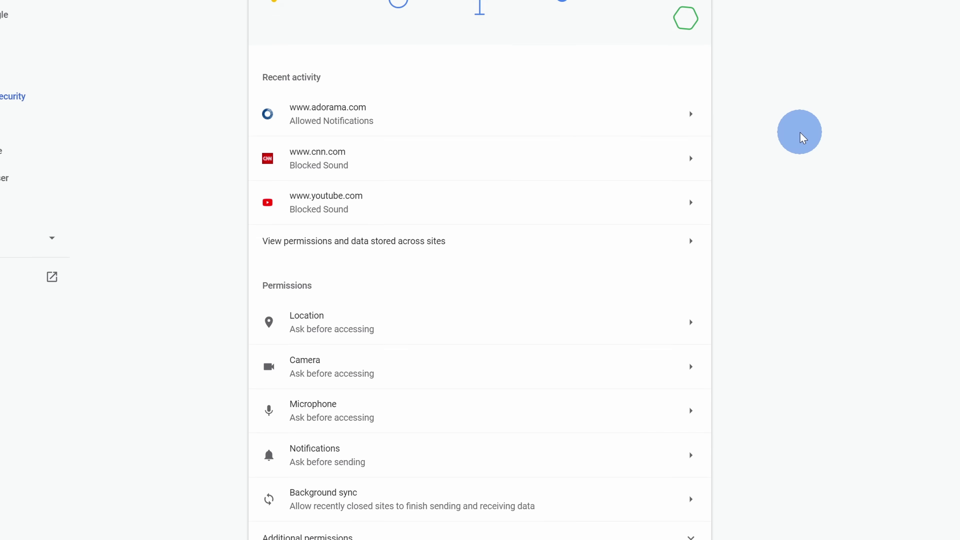
pyautogui.scroll(-2, 802, 136)
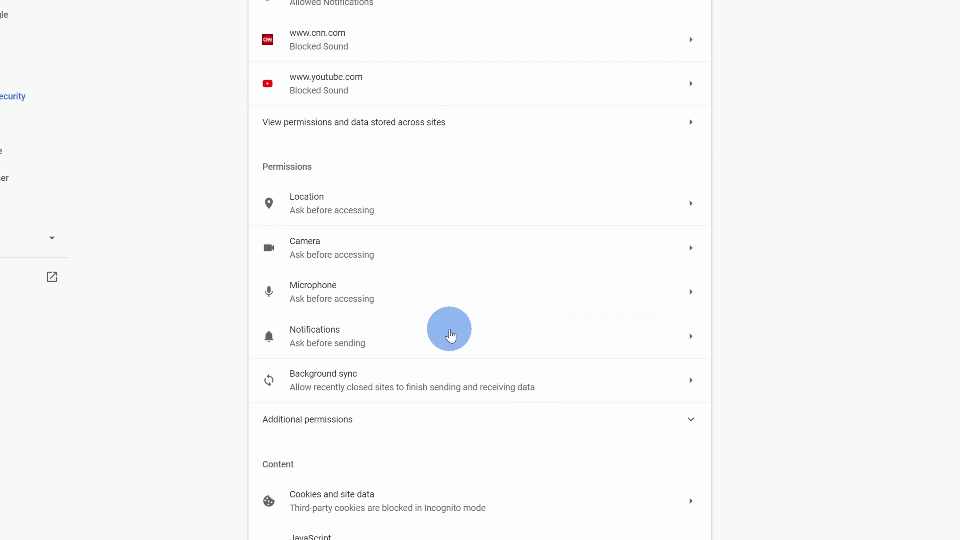
# Open the Notifications permission settings and toggle quieter messaging on, then off again.
pyautogui.click(498, 335)
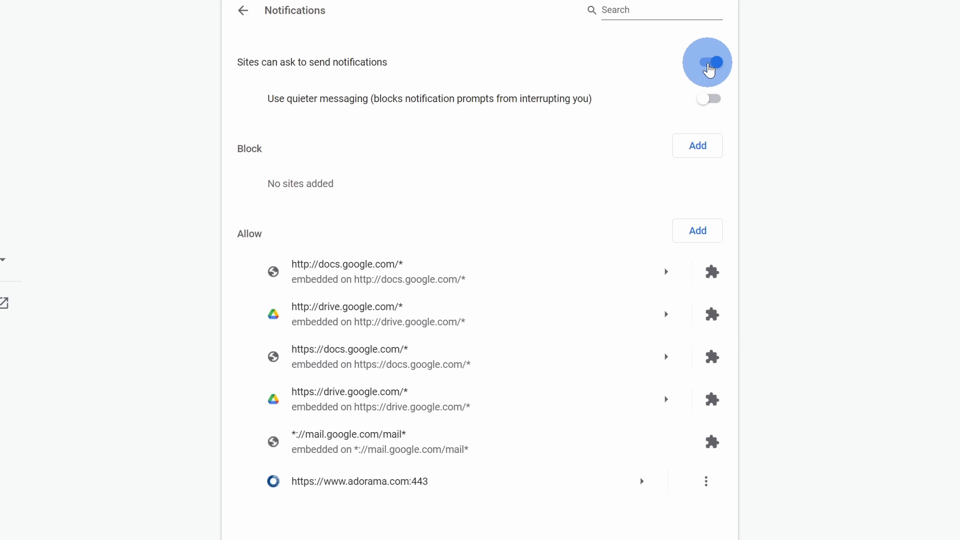
pyautogui.doubleClick(344, 99)
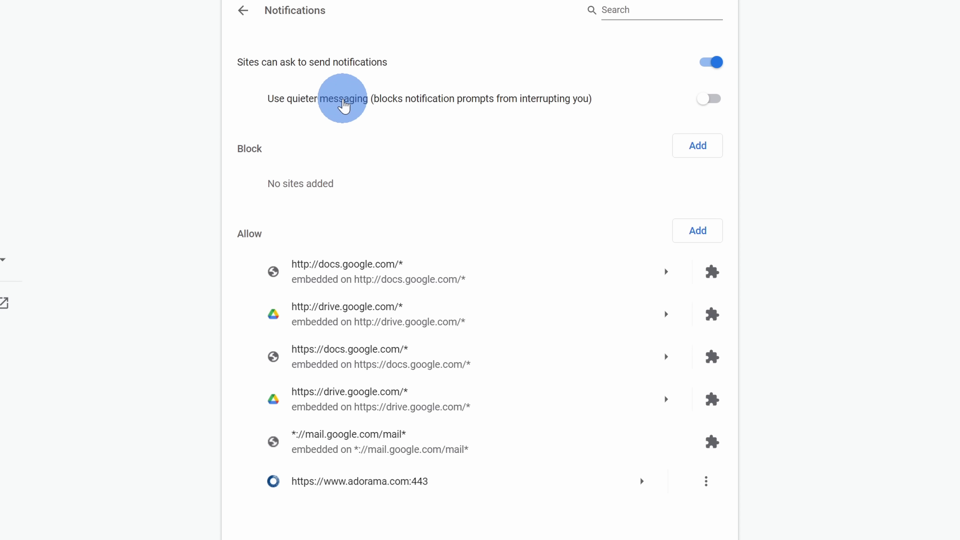
pyautogui.click(343, 100)
pyautogui.click(343, 99)
pyautogui.click(883, 108)
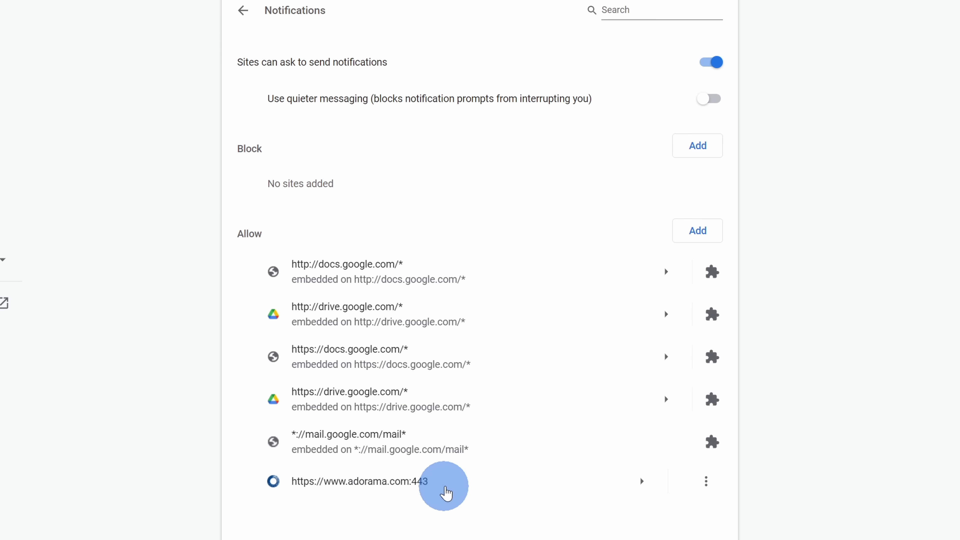
pyautogui.click(706, 482)
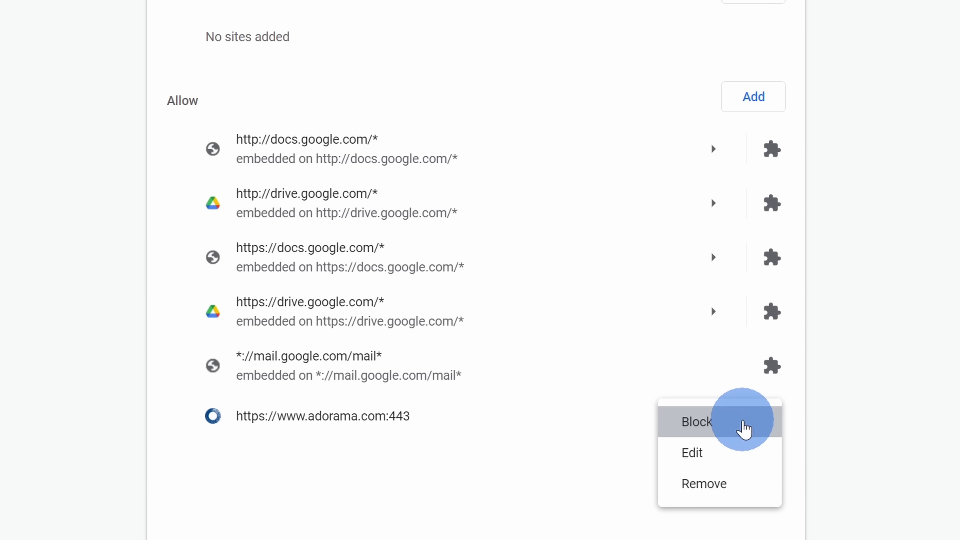
pyautogui.click(742, 425)
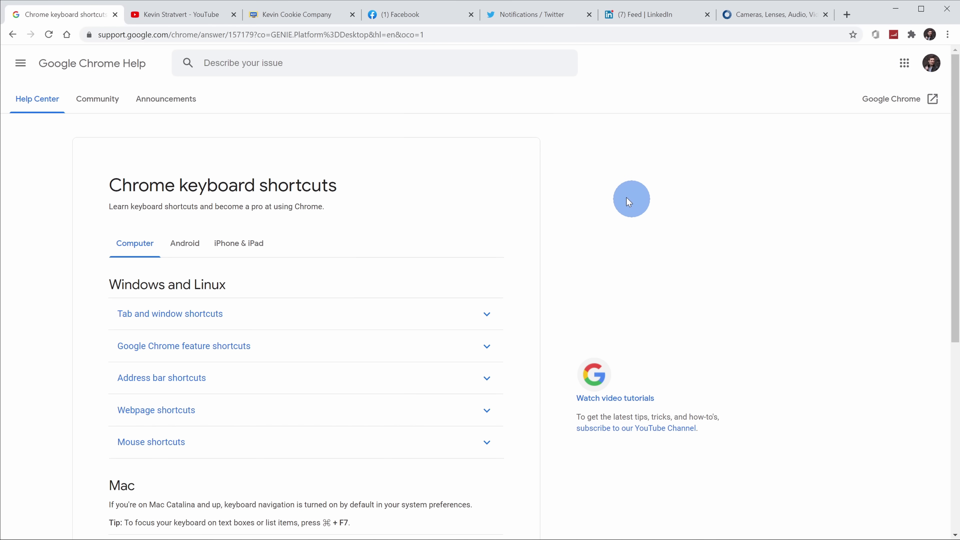
# Jump from the keyboard shortcuts page to the Kevin Cookie Company tab with Ctrl+3.
pyautogui.scroll(-3, 134, 194)
pyautogui.scroll(-5, 135, 195)
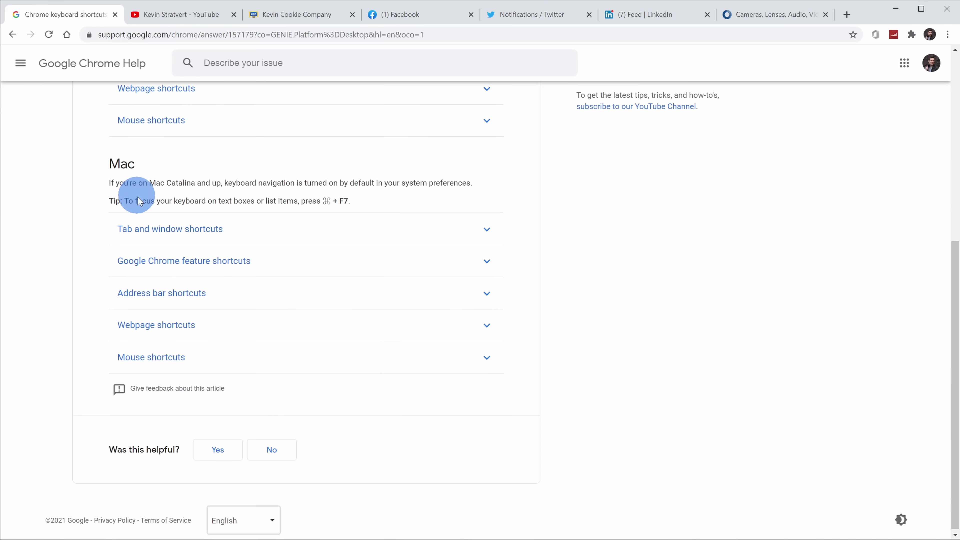
pyautogui.scroll(8, 231, 253)
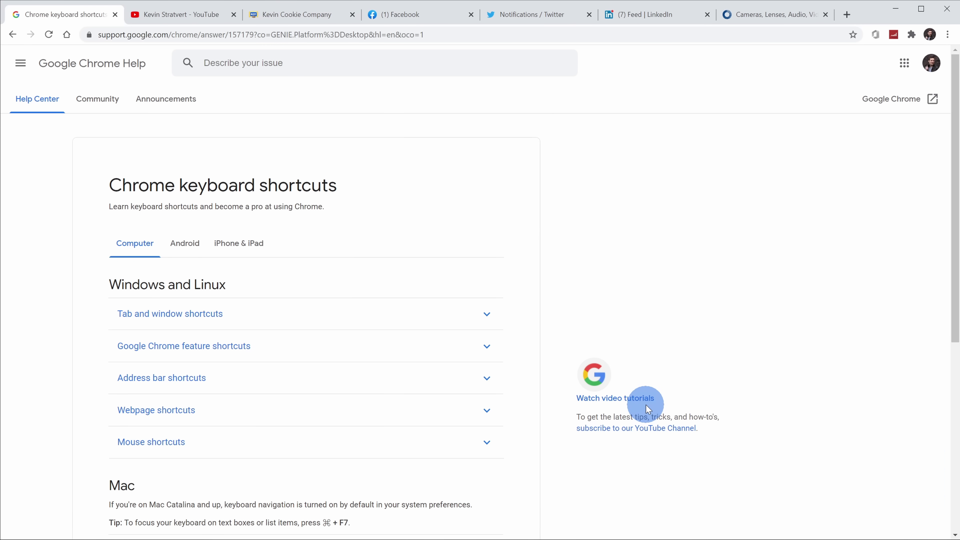
pyautogui.hotkey('ctrl', '3')
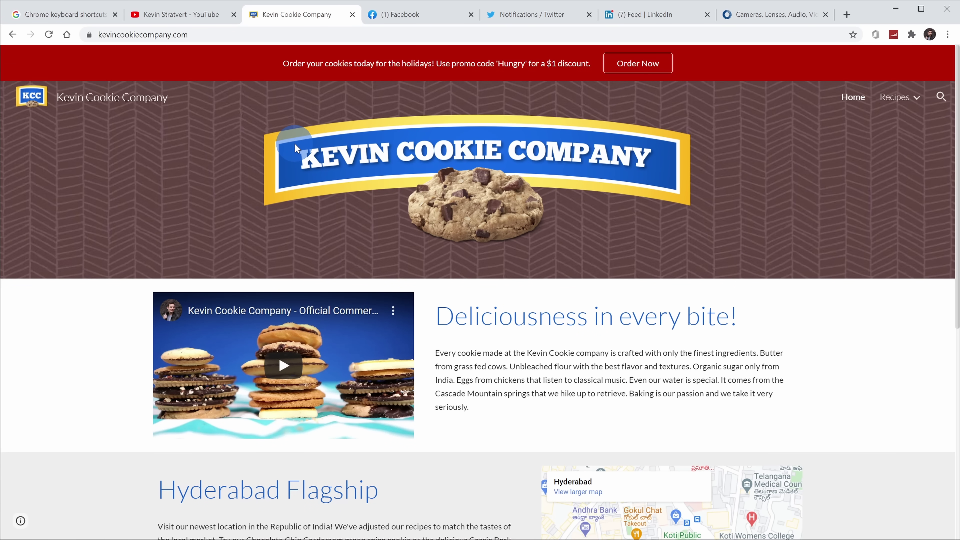
# From YouTube, Ctrl+Tab to Twitter and LinkedIn, back to Kevin Cookie Company, then open a new tab.
pyautogui.click(177, 15)
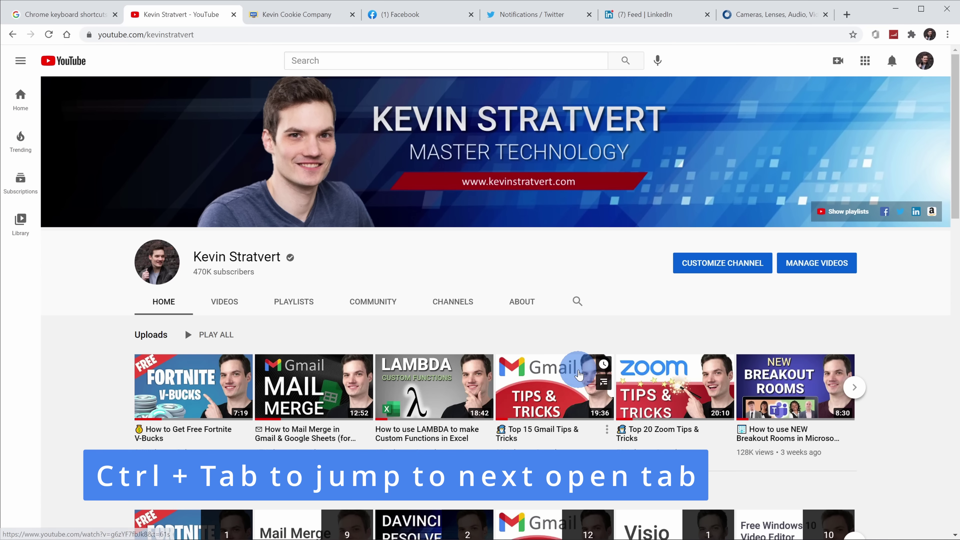
pyautogui.hotkey('ctrl', 'Tab')
pyautogui.hotkey('ctrl', 'Tab')
pyautogui.hotkey('ctrl', 'Tab')
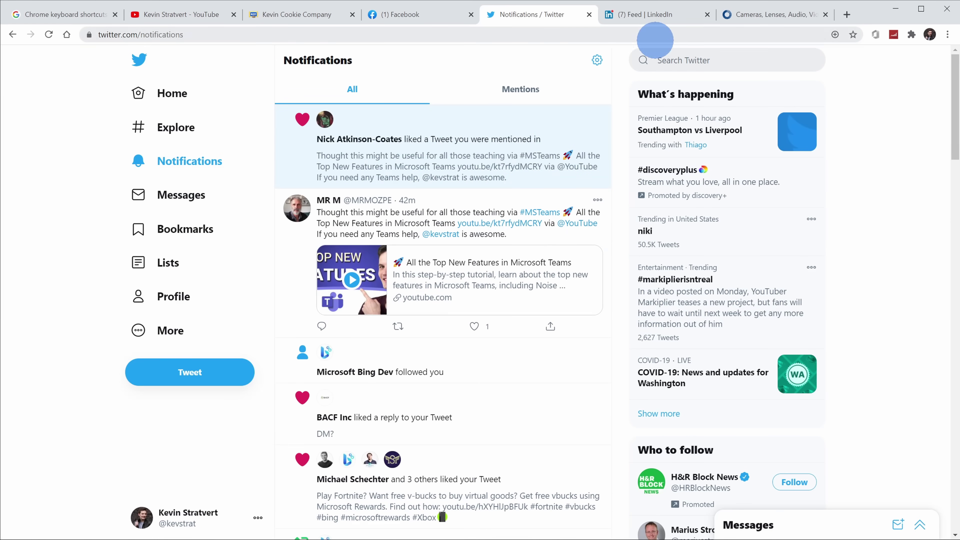
pyautogui.hotkey('ctrl', 'Tab')
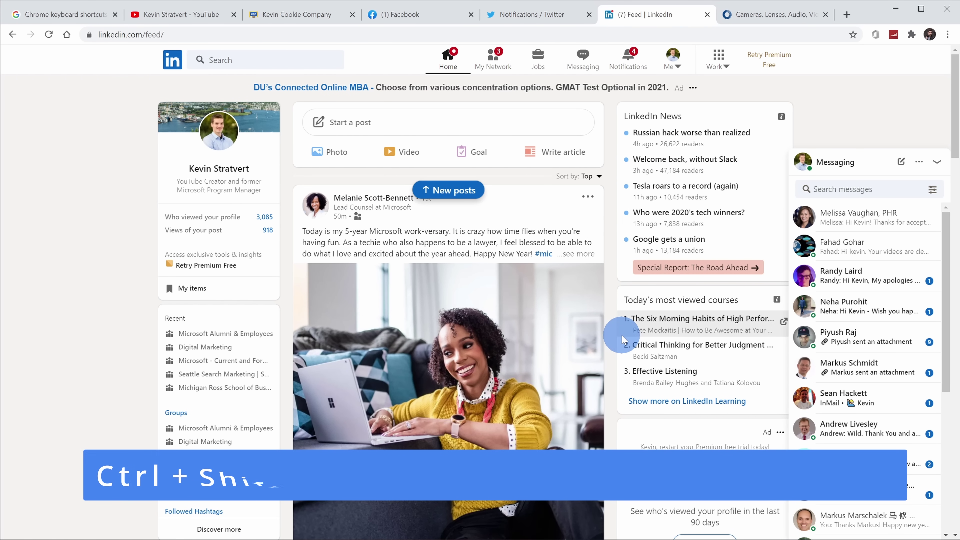
pyautogui.hotkey('ctrl', 'shift', 'Tab')
pyautogui.hotkey('ctrl', 'shift', 'Tab')
pyautogui.hotkey('ctrl', 'shift', 'Tab')
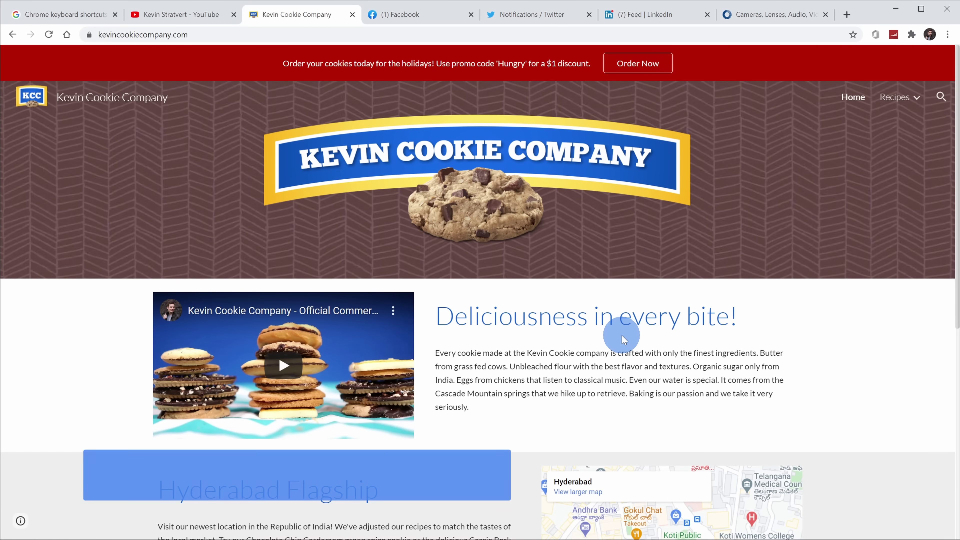
pyautogui.hotkey('ctrl', 't')
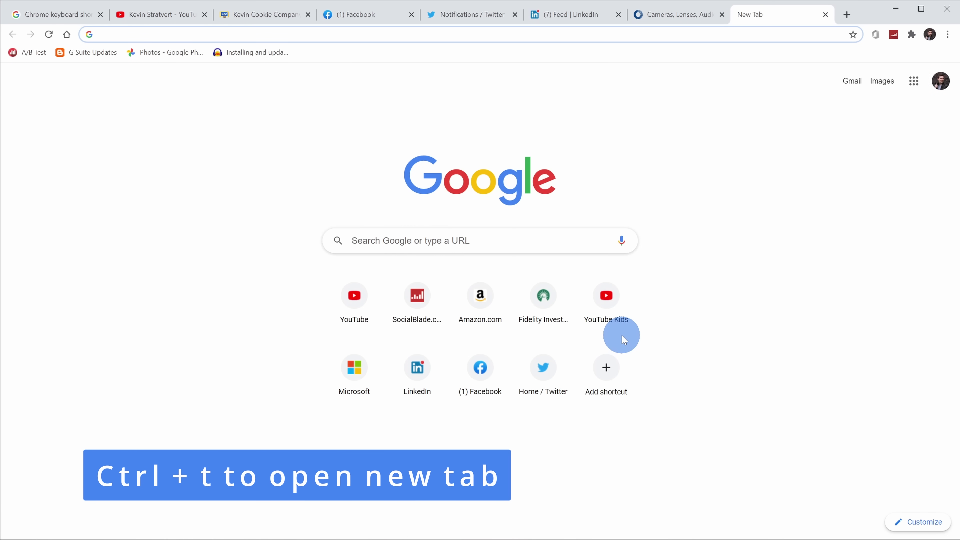
# Open a private incognito window with Ctrl+Shift+N.
pyautogui.hotkey('ctrl', 'shift', 'n')
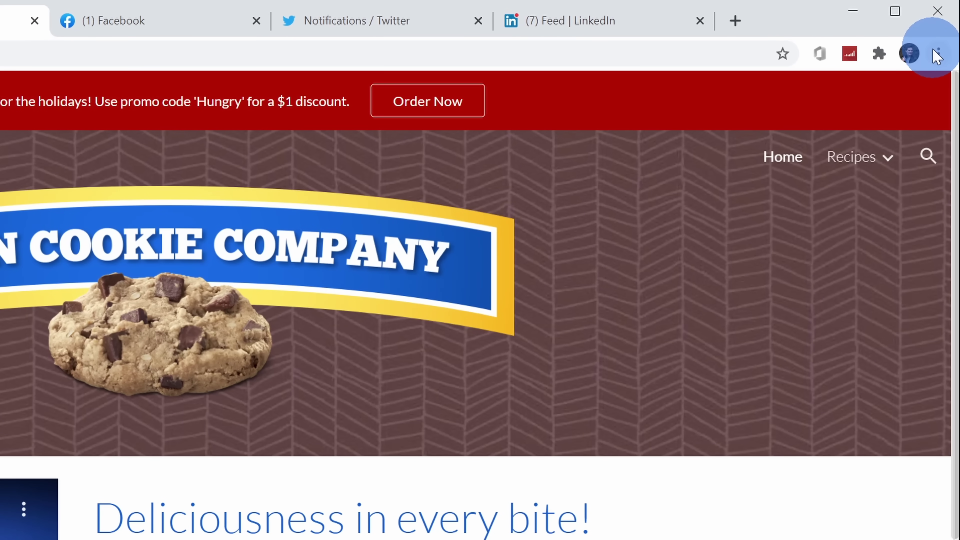
# Run Chrome's Safety check from Settings, which flags 13 compromised passwords.
pyautogui.click(937, 54)
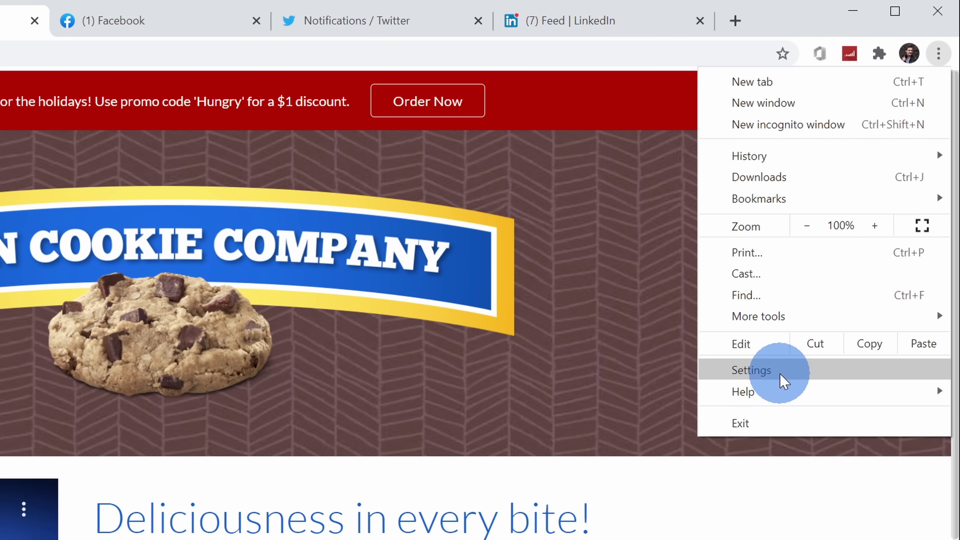
pyautogui.click(783, 380)
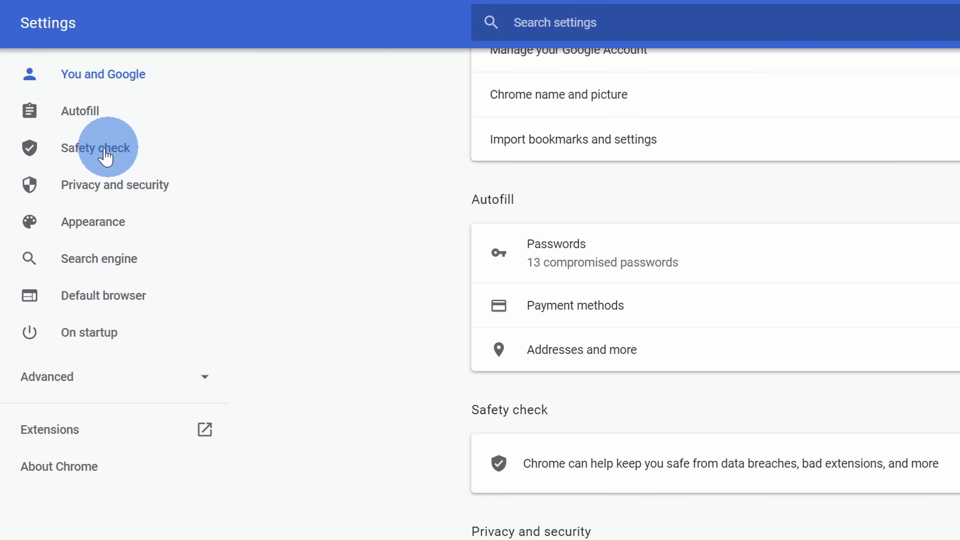
pyautogui.click(102, 151)
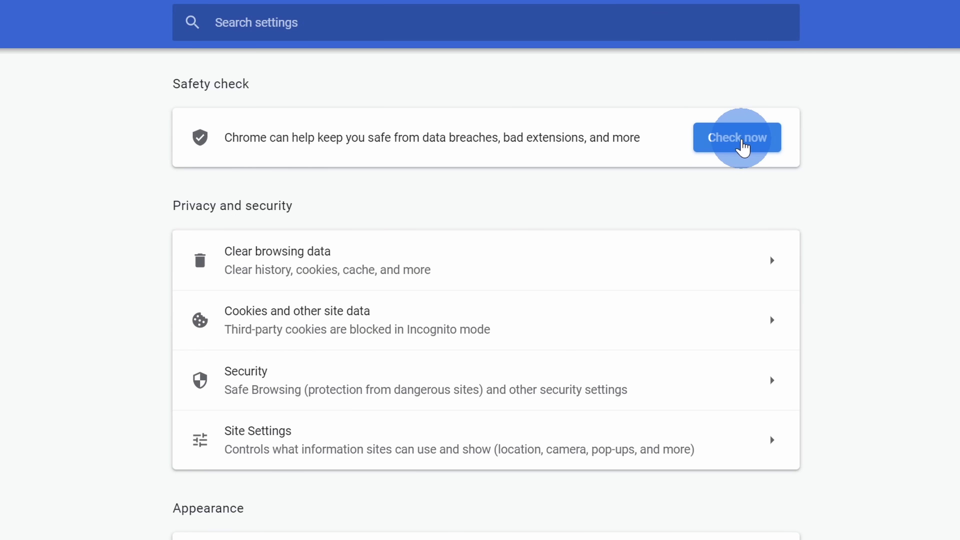
pyautogui.click(743, 148)
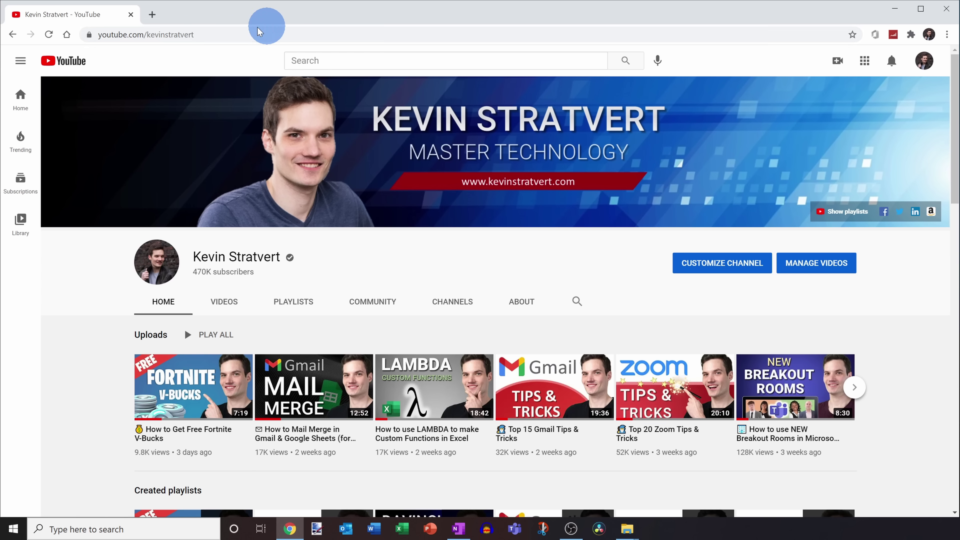
pyautogui.moveTo(61, 193)
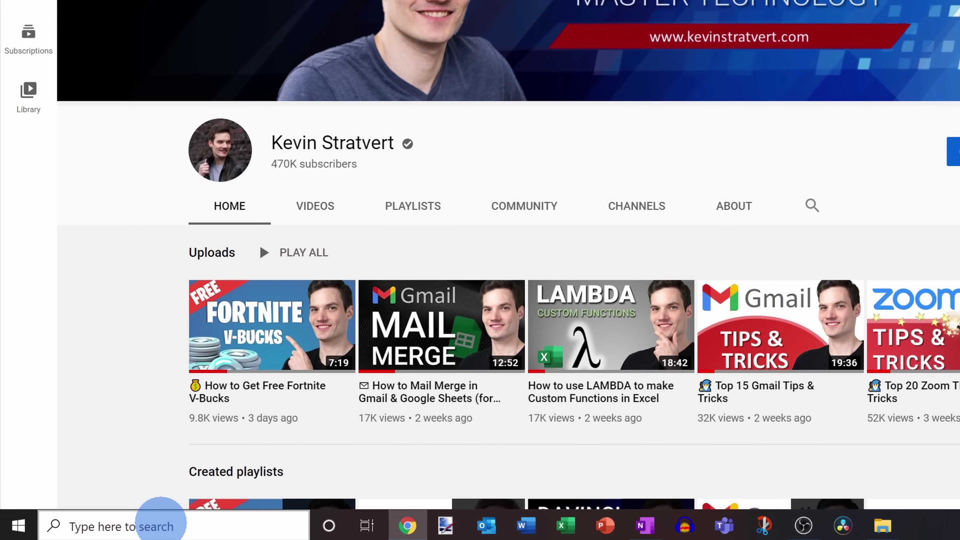
# Set the Windows default app mode to Dark via a 'dark' search, then minimise Settings.
pyautogui.click(109, 529)
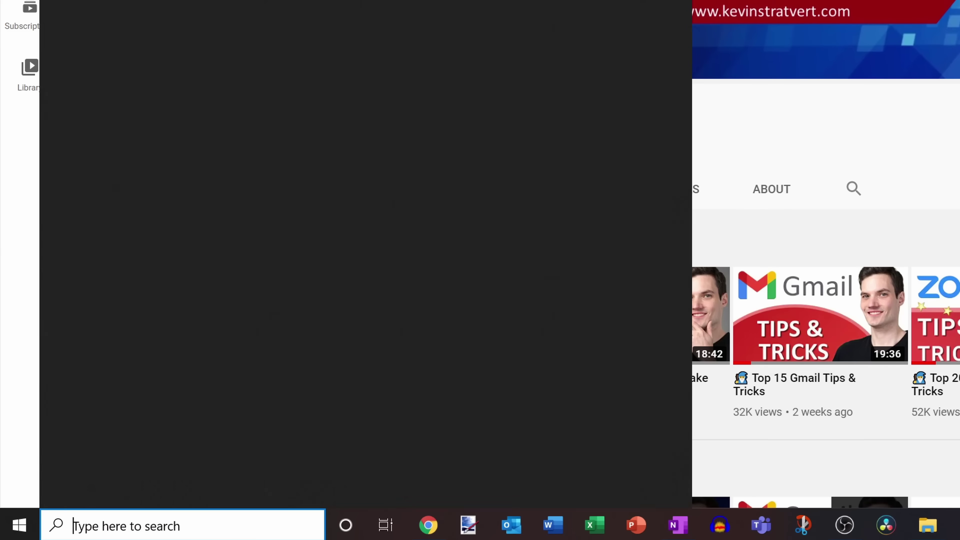
pyautogui.write('dark')
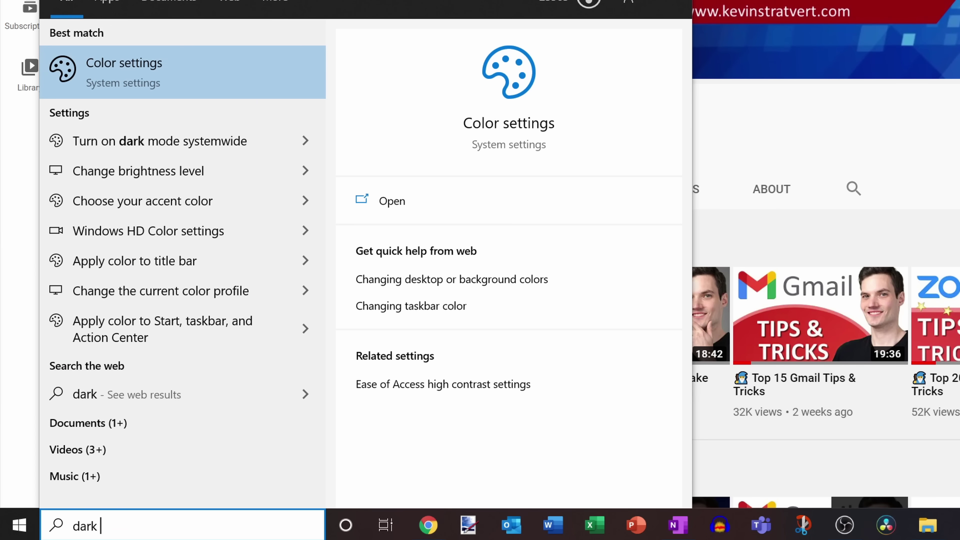
pyautogui.press('Return')
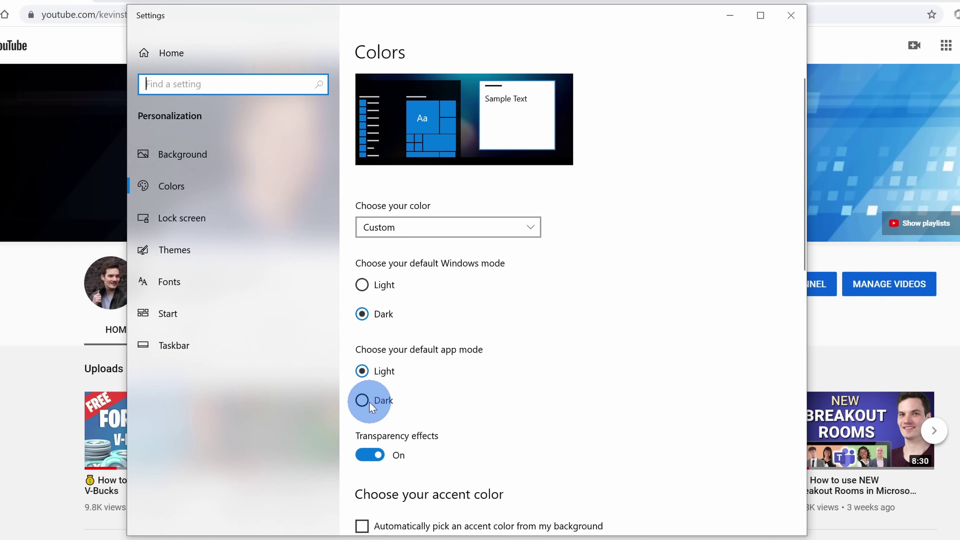
pyautogui.click(364, 404)
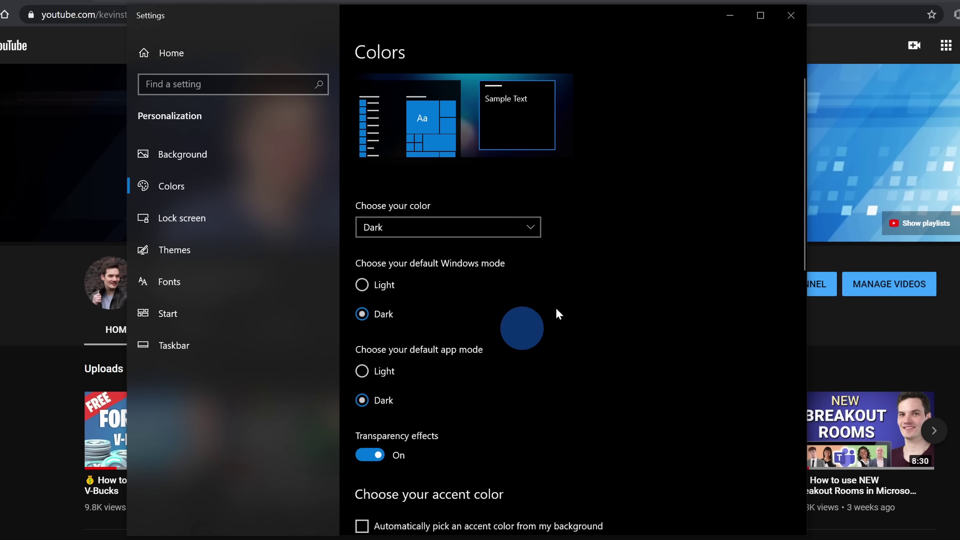
pyautogui.click(732, 15)
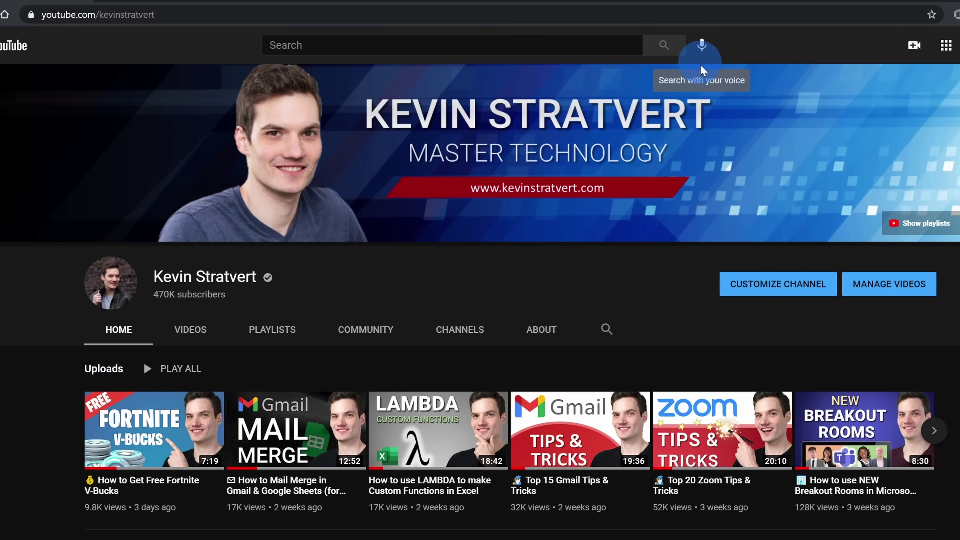